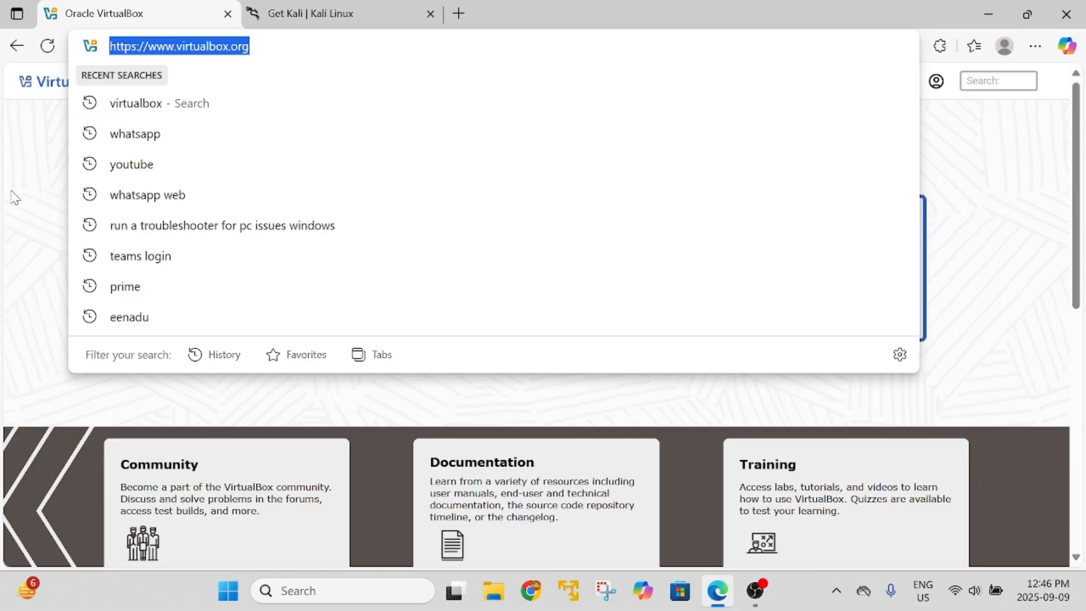
# Go to the VirtualBox Downloads page and scroll to the VirtualBox 7.2.0 platform packages.
pyautogui.click(4, 198)
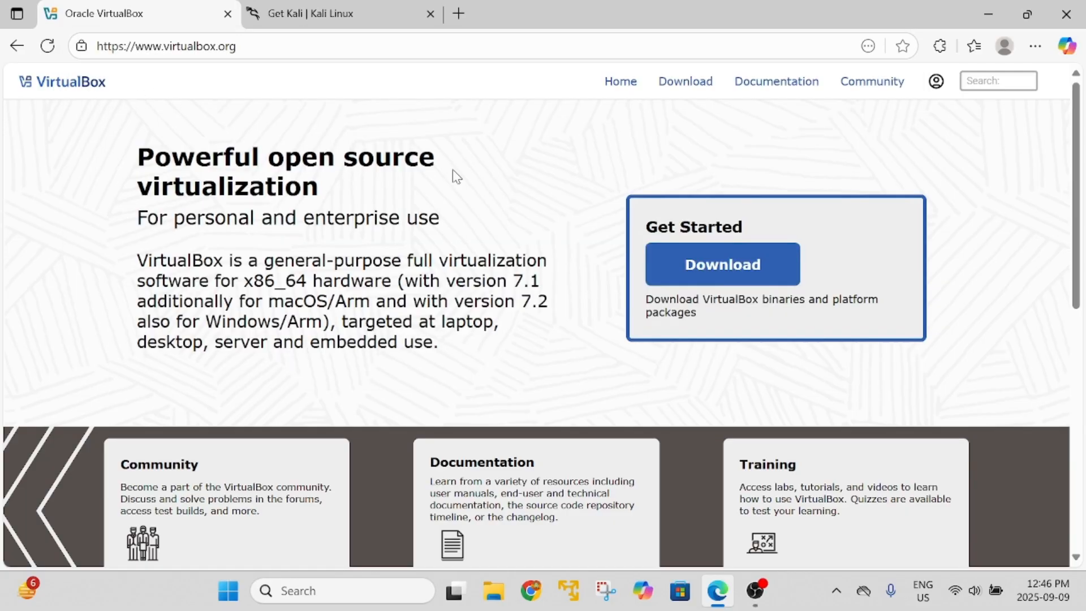
pyautogui.click(722, 277)
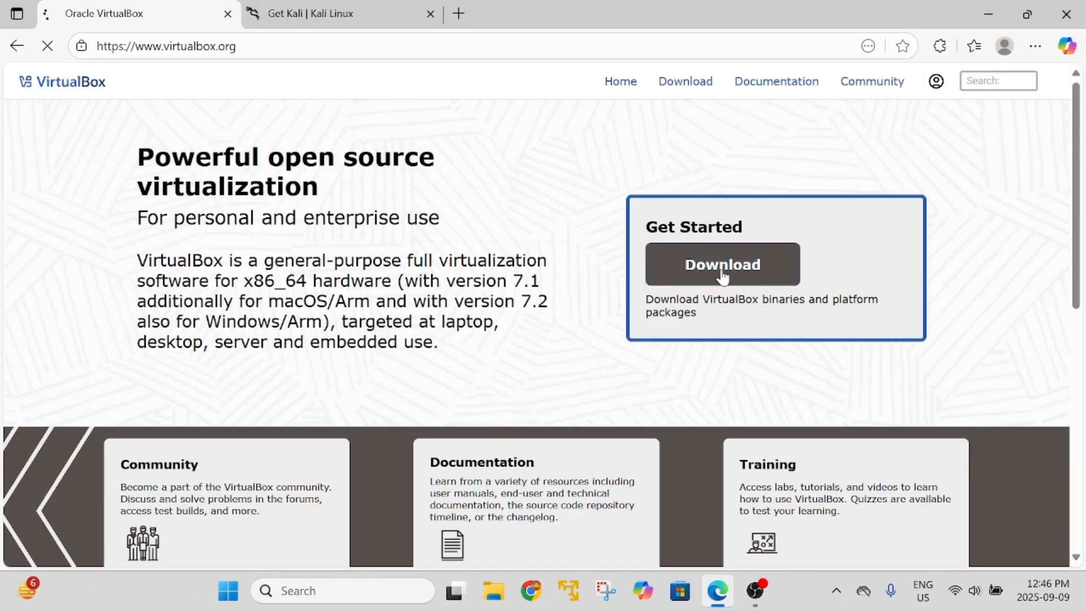
pyautogui.scroll(-3, 409, 301)
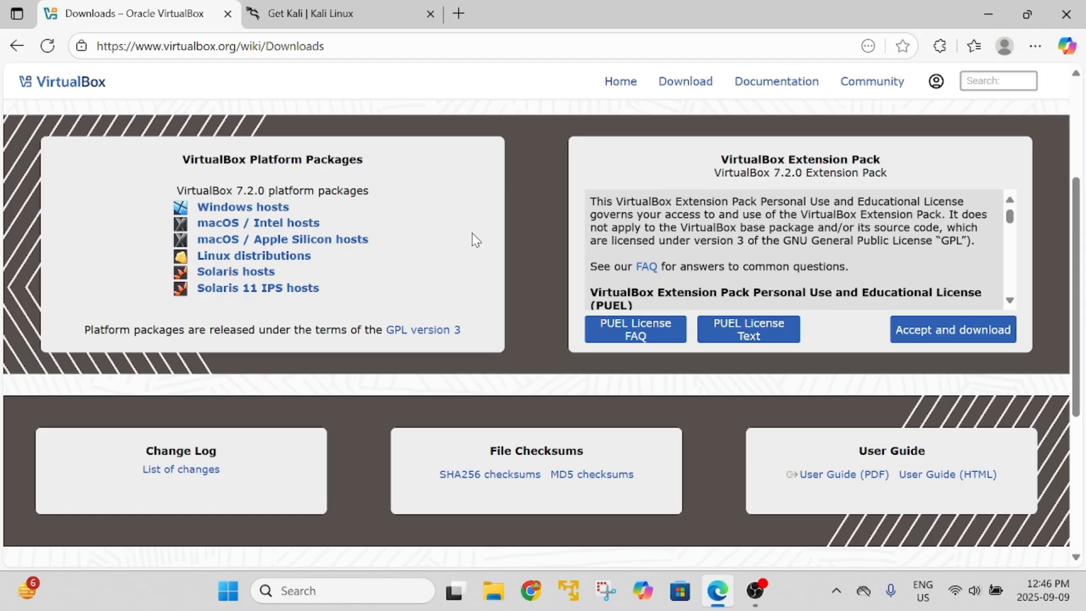
# Start the Windows hosts download, then cancel it in the Downloads panel.
pyautogui.click(269, 214)
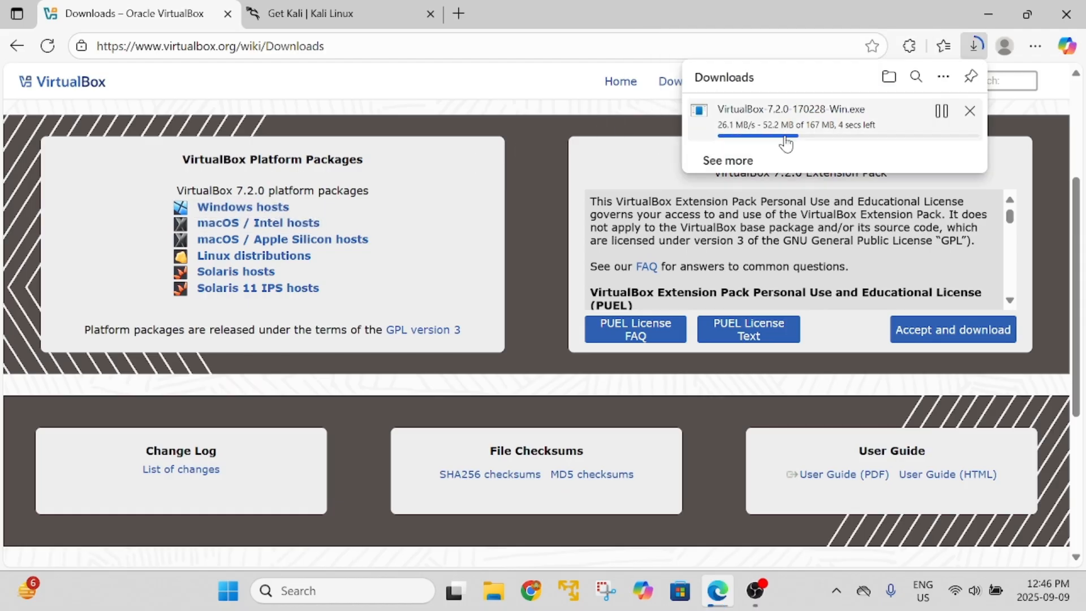
pyautogui.click(969, 111)
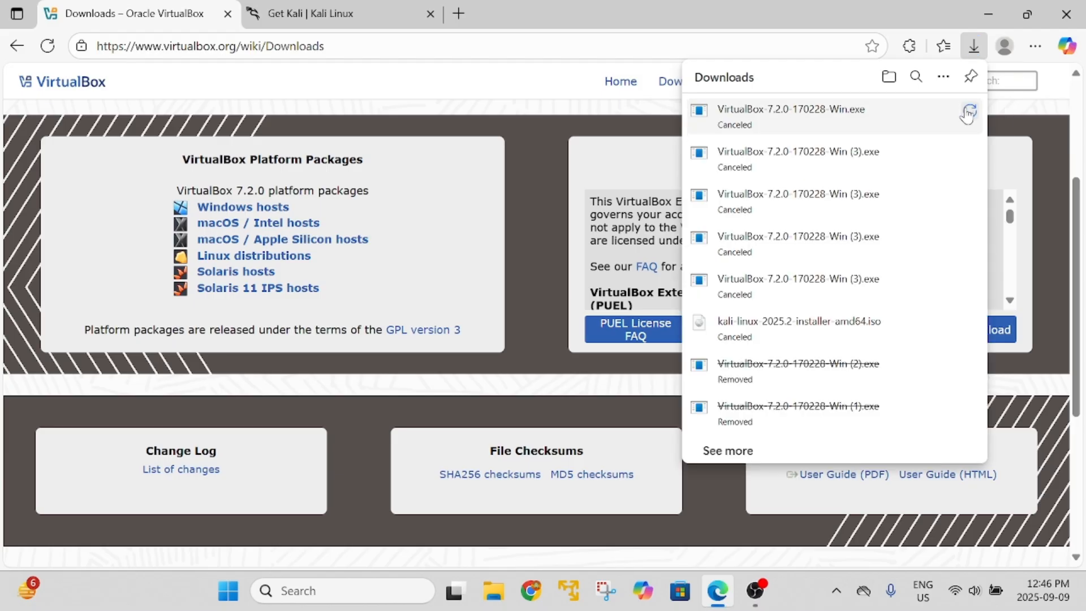
pyautogui.click(593, 120)
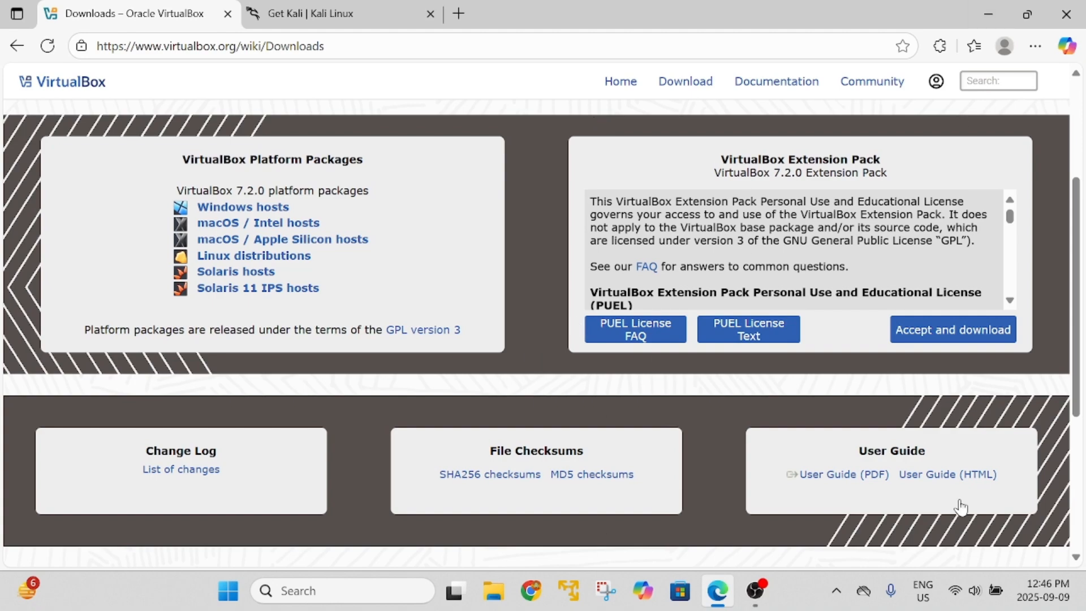
# Launch the VirtualBox-7.2.0-170228-Win installer from the 'Kali Linux for virtual box' folder.
pyautogui.click(1082, 591)
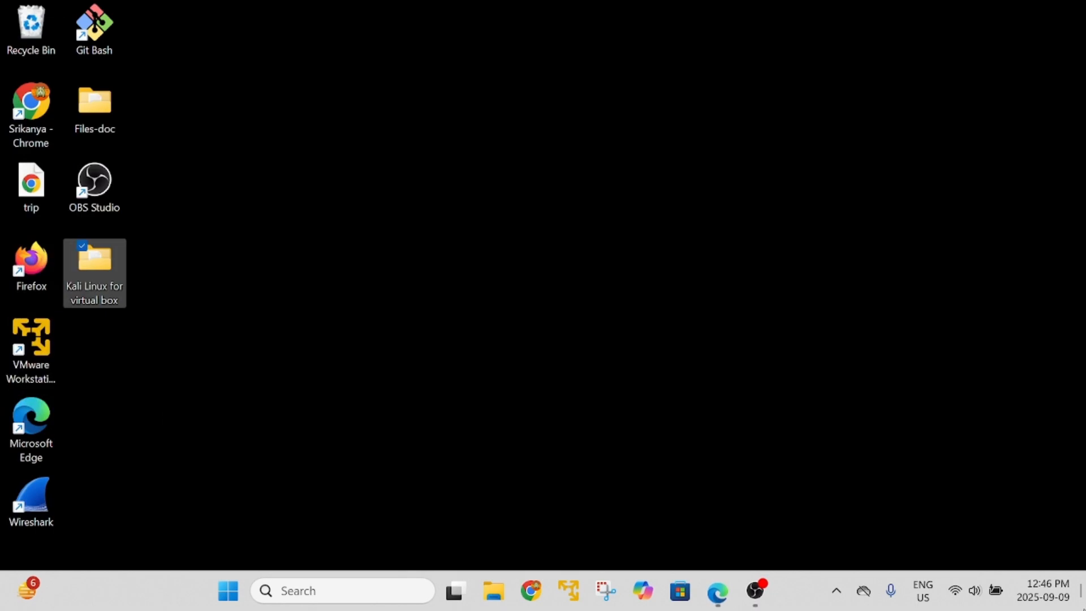
pyautogui.doubleClick(97, 270)
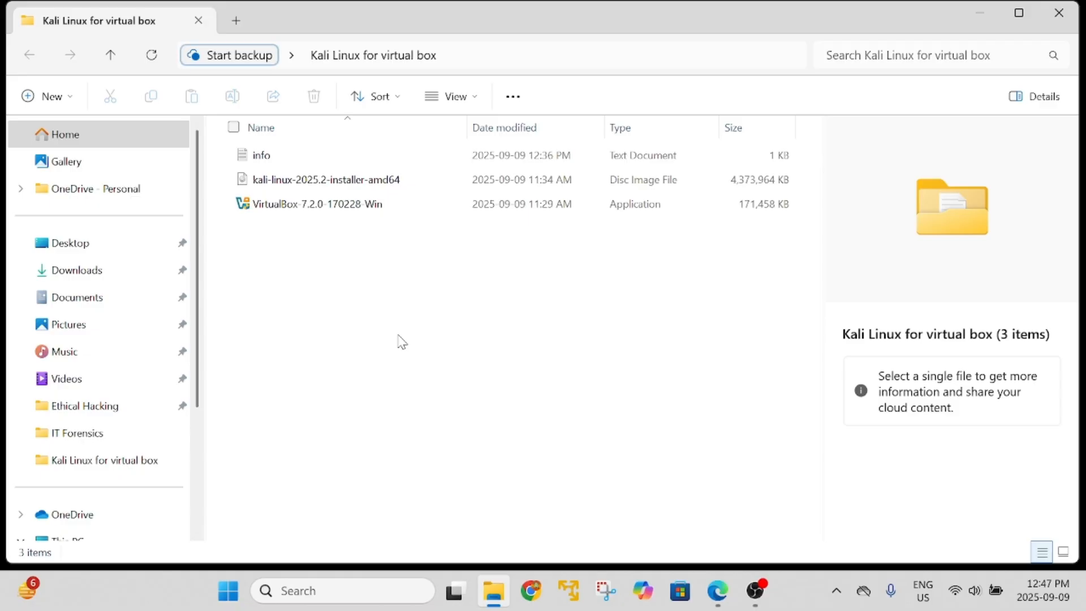
pyautogui.click(311, 205)
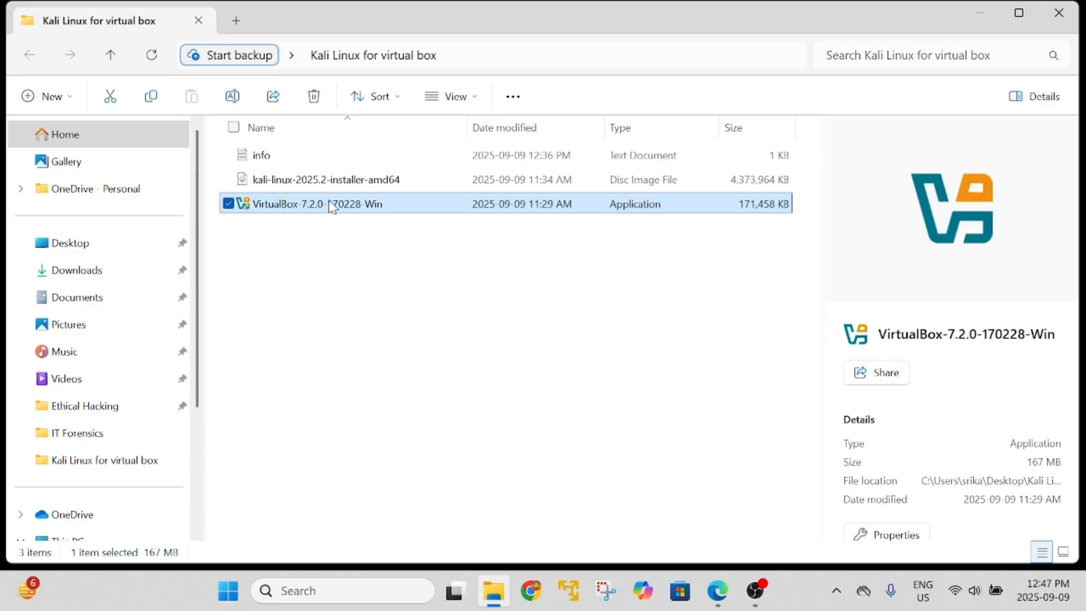
pyautogui.doubleClick(330, 205)
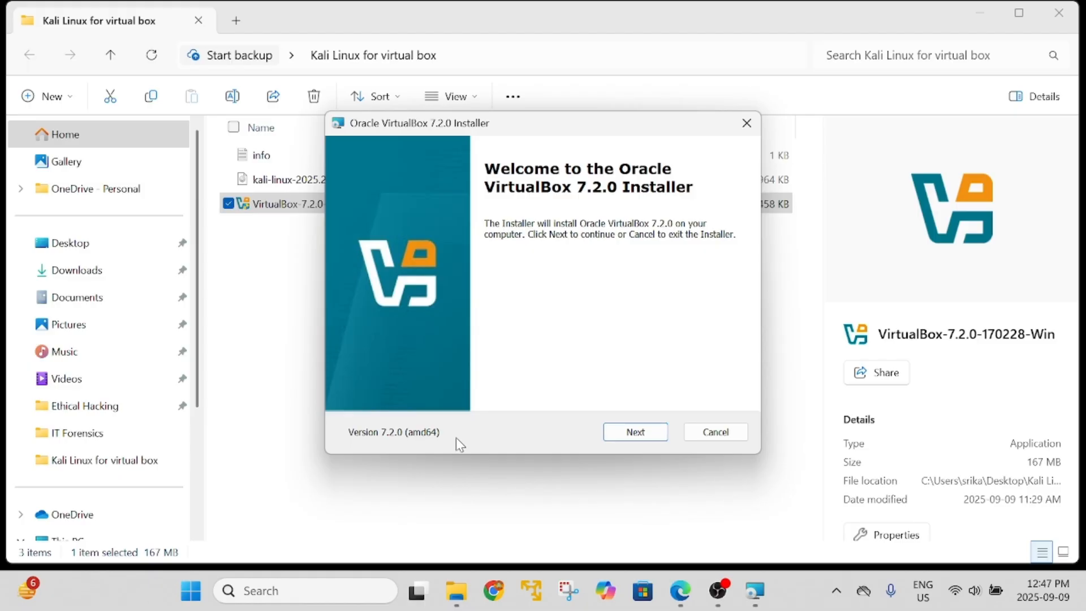
# Accept the license and keep default features and startup options, accepting the network and Python warnings.
pyautogui.click(653, 437)
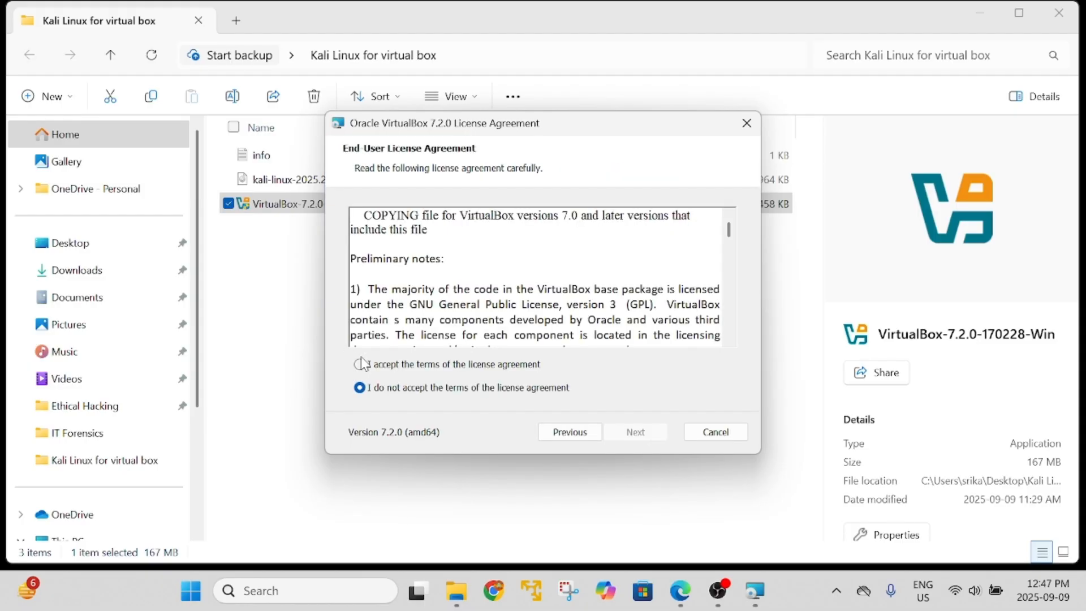
pyautogui.click(360, 364)
pyautogui.click(662, 434)
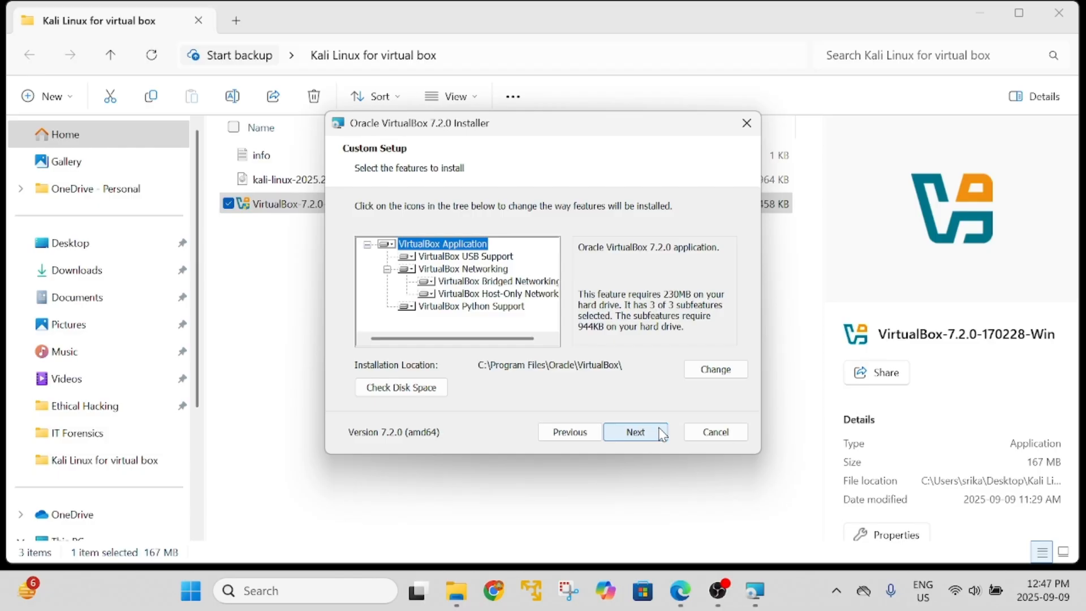
pyautogui.click(661, 433)
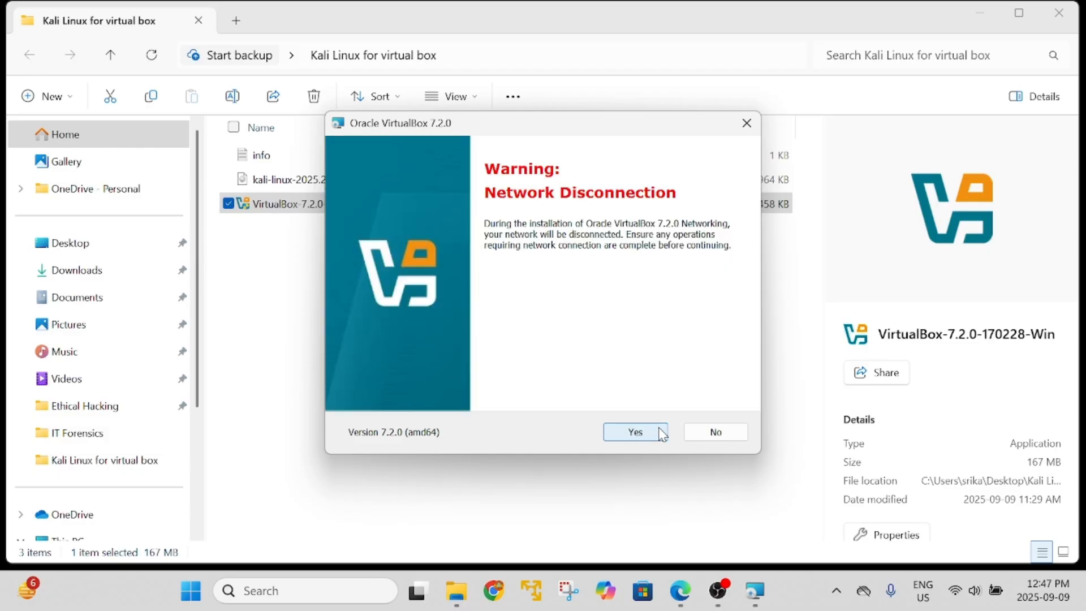
pyautogui.click(662, 433)
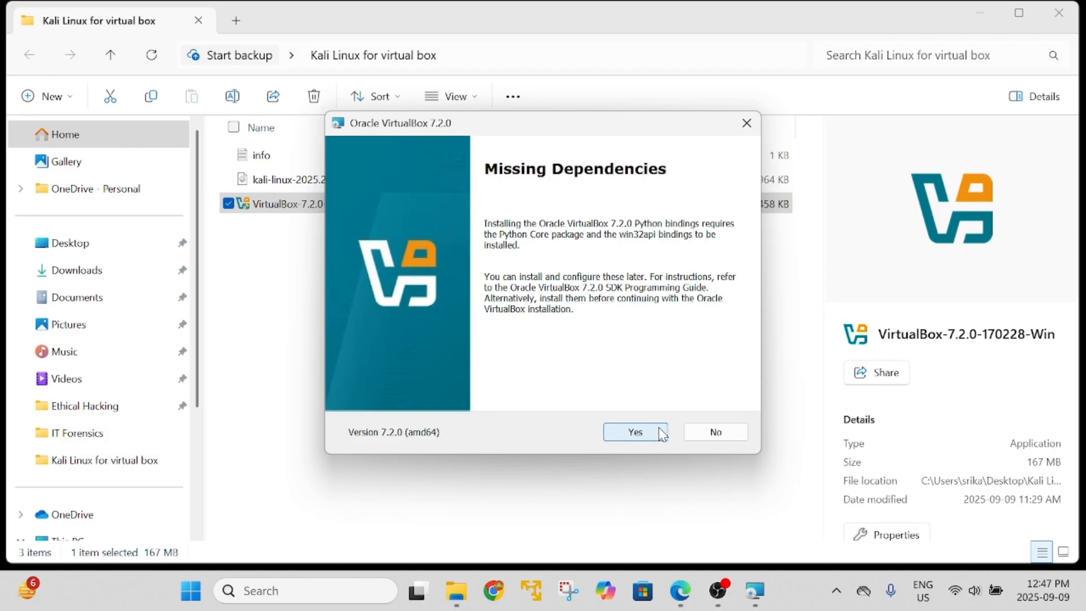
pyautogui.click(661, 433)
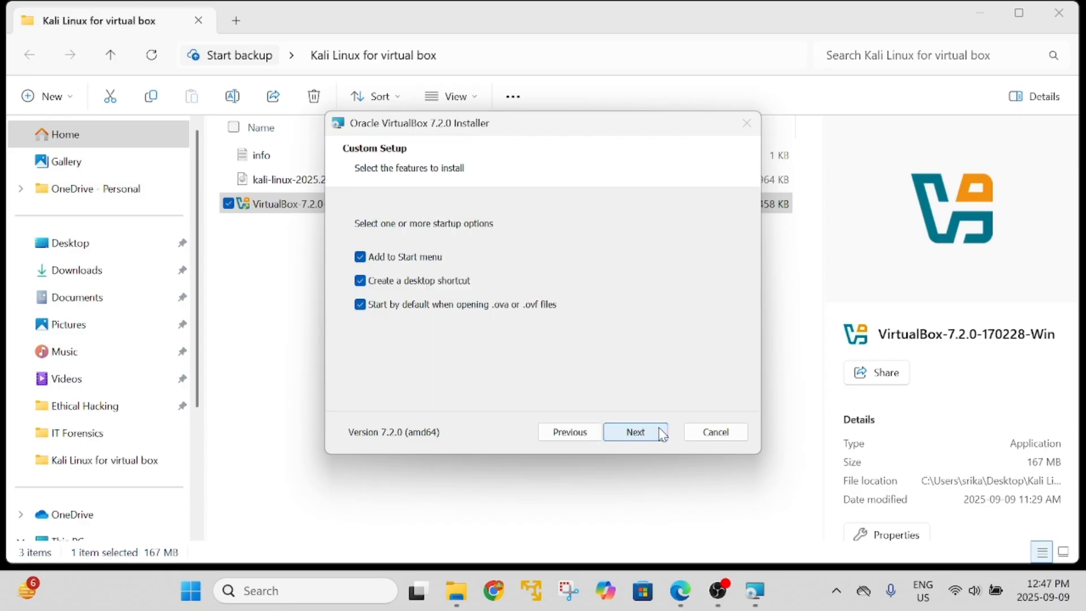
pyautogui.click(662, 433)
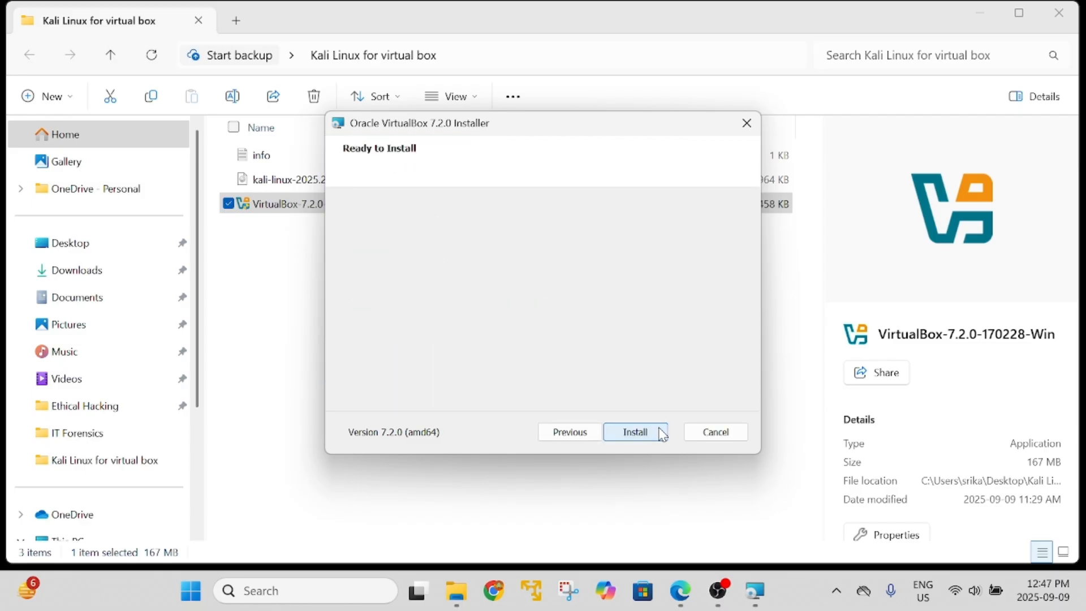
# Install VirtualBox 7.2.0 and finish with Oracle VirtualBox set to start.
pyautogui.click(623, 432)
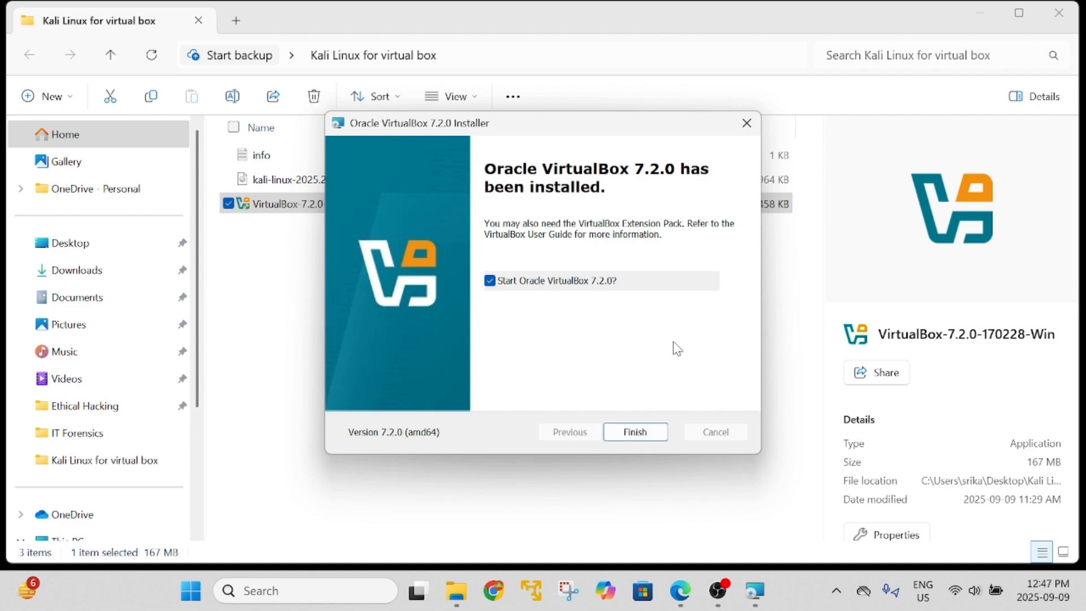
pyautogui.click(635, 432)
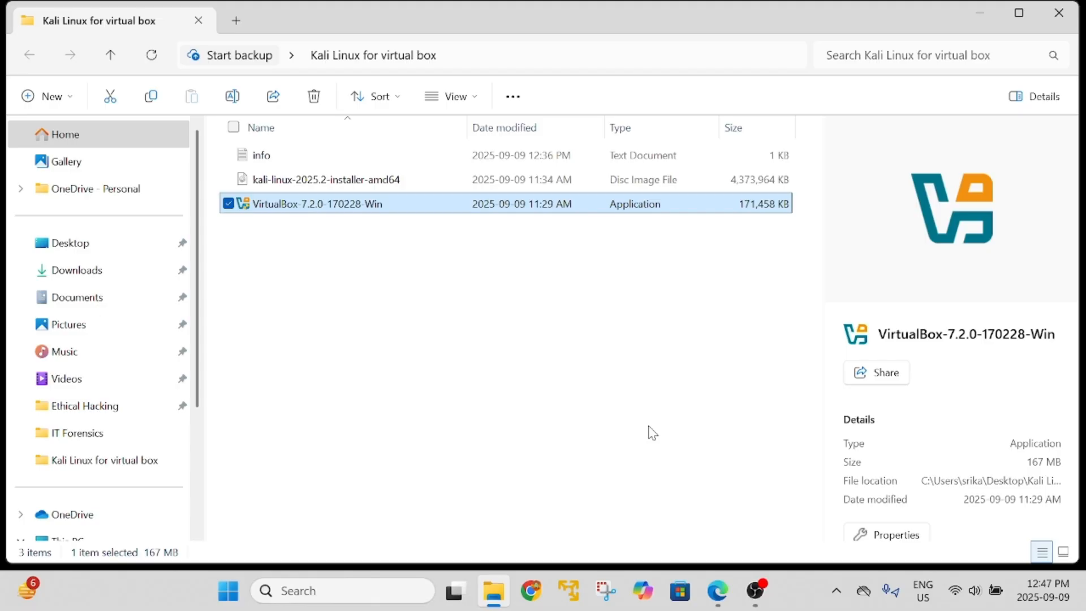
pyautogui.click(980, 14)
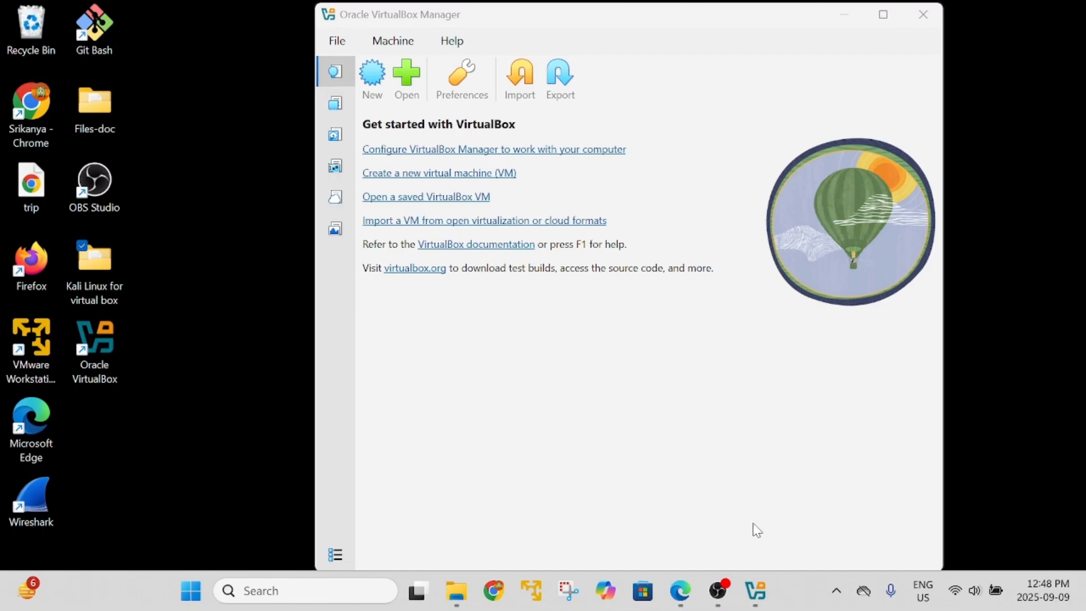
# Start downloading kali-linux-2025.2-installer-amd64.iso from the Get Kali page, then pause it at 46.9 MB.
pyautogui.click(680, 591)
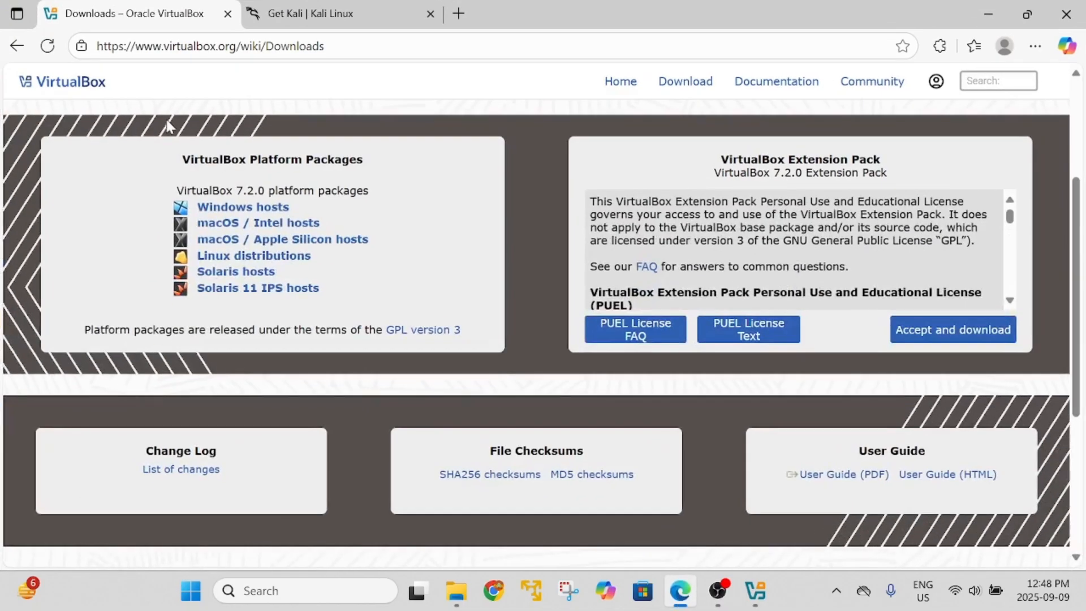
pyautogui.click(371, 11)
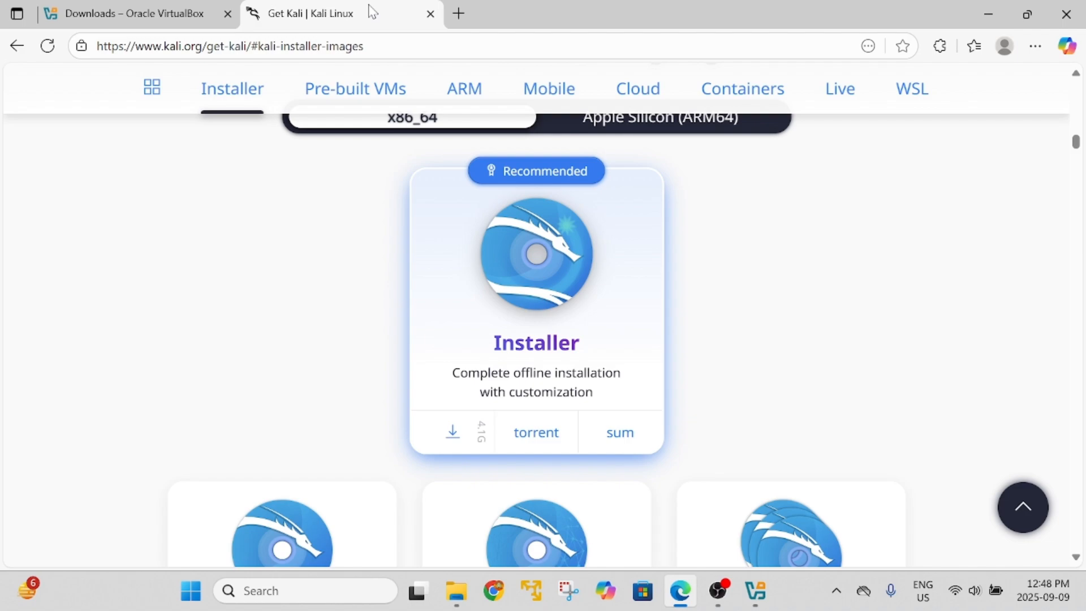
pyautogui.click(402, 51)
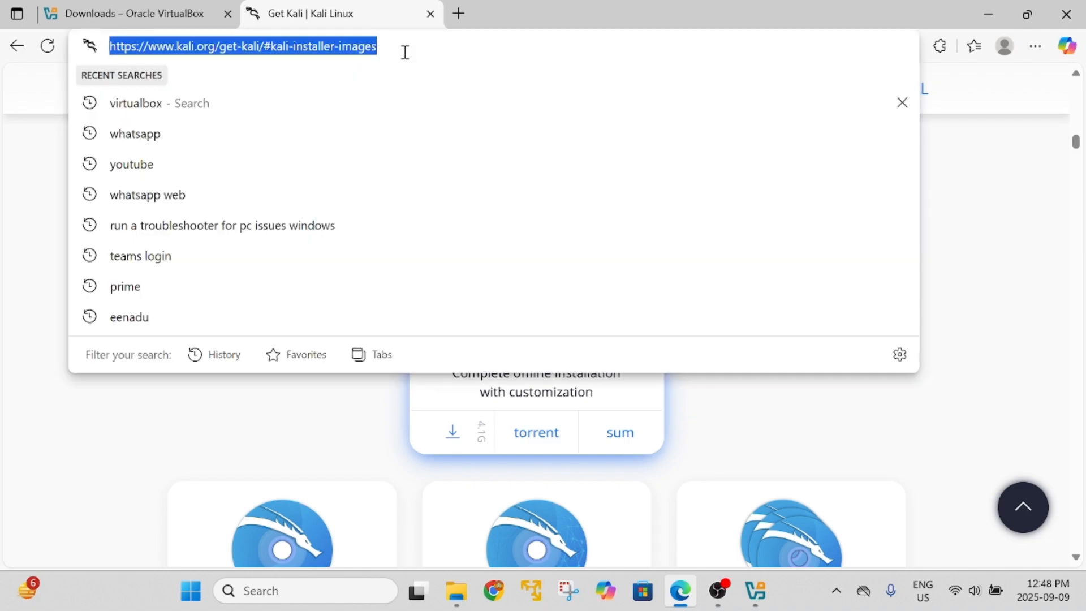
pyautogui.click(272, 418)
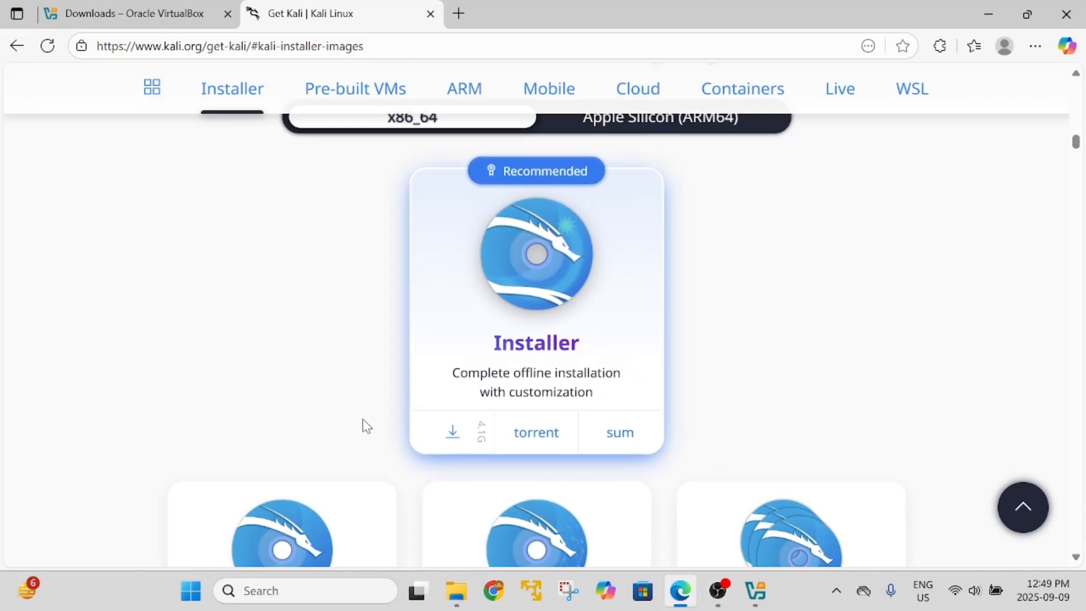
pyautogui.click(451, 433)
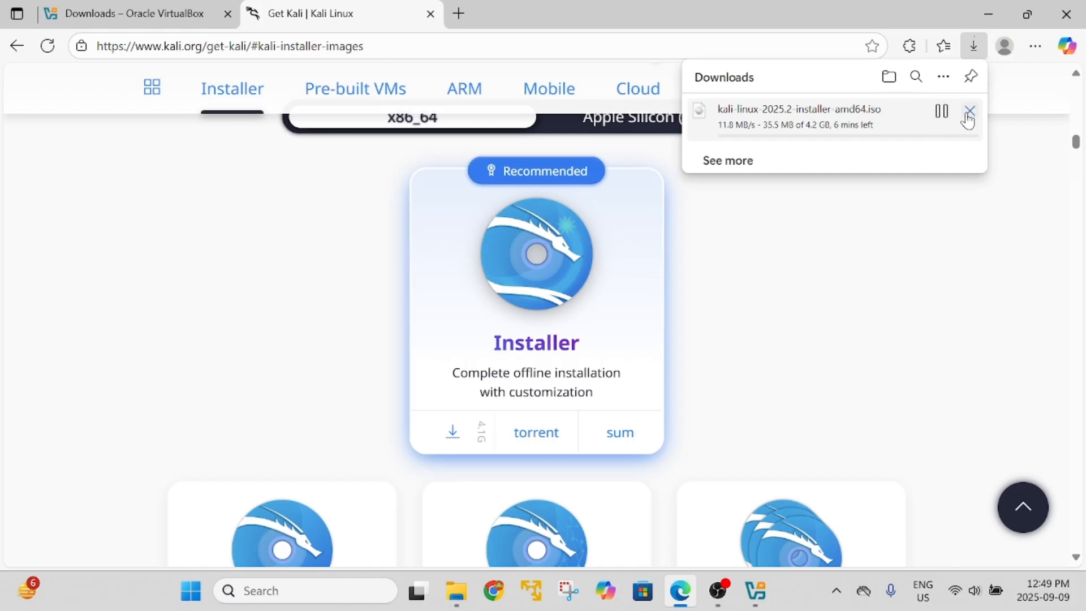
pyautogui.click(943, 116)
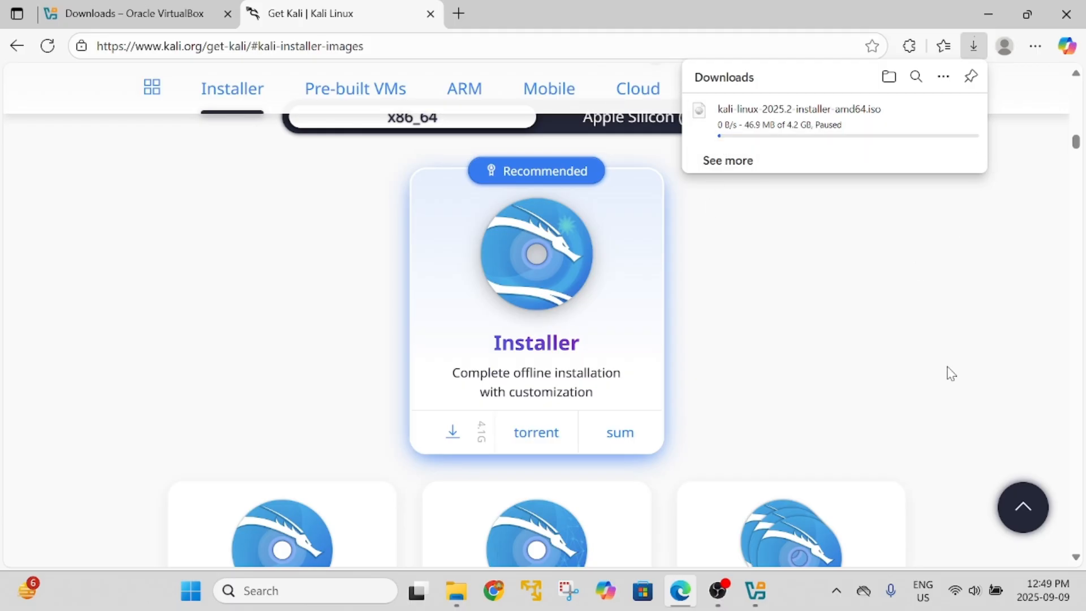
pyautogui.click(1083, 593)
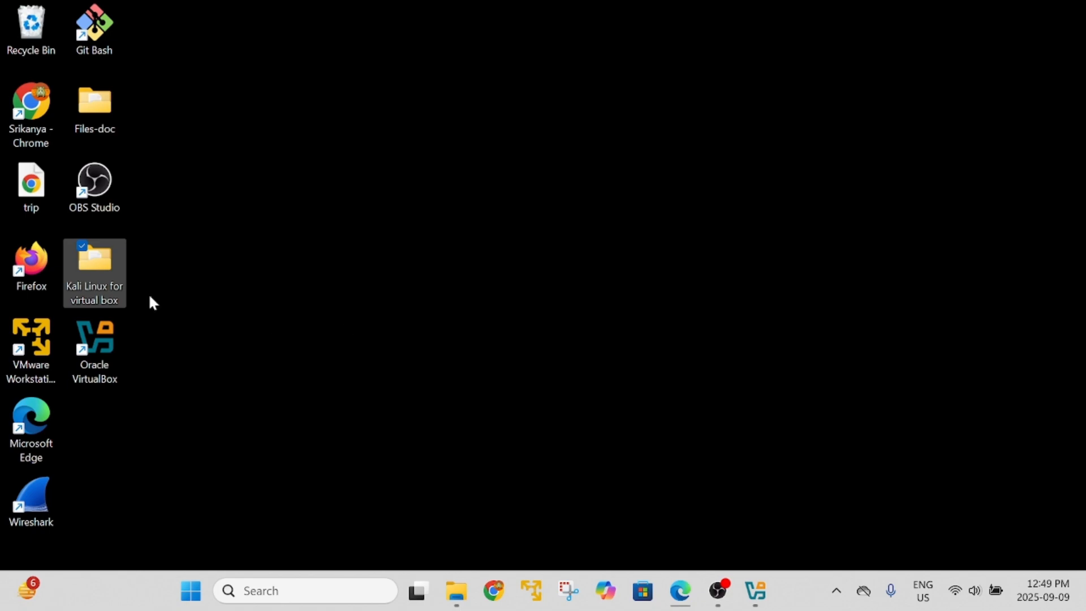
# Check the Kali ISO's properties (4.17 GB), then bring VirtualBox Manager back up.
pyautogui.doubleClick(97, 267)
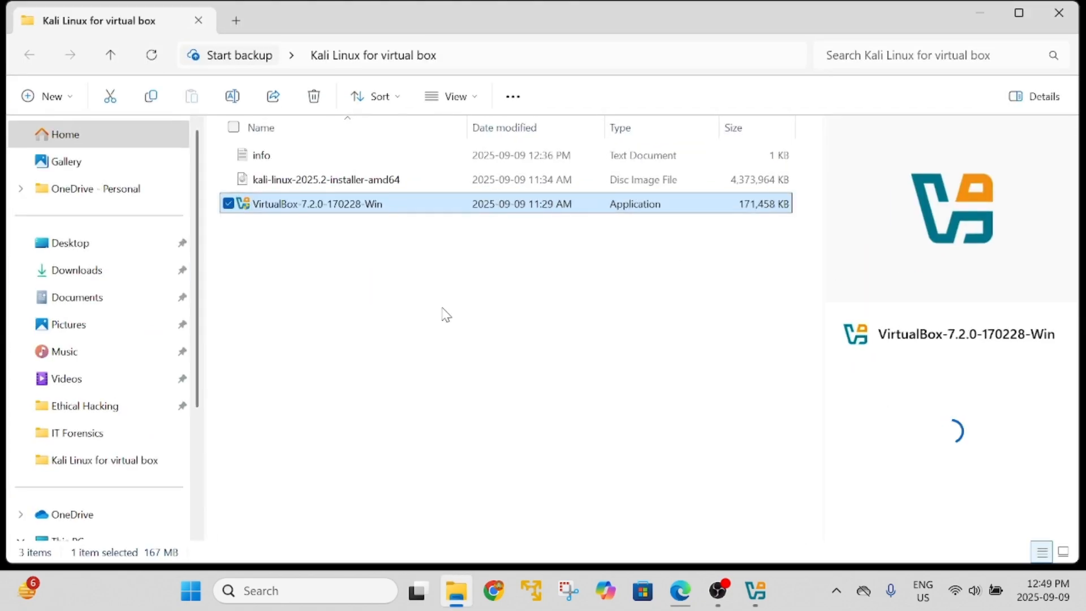
pyautogui.click(340, 184)
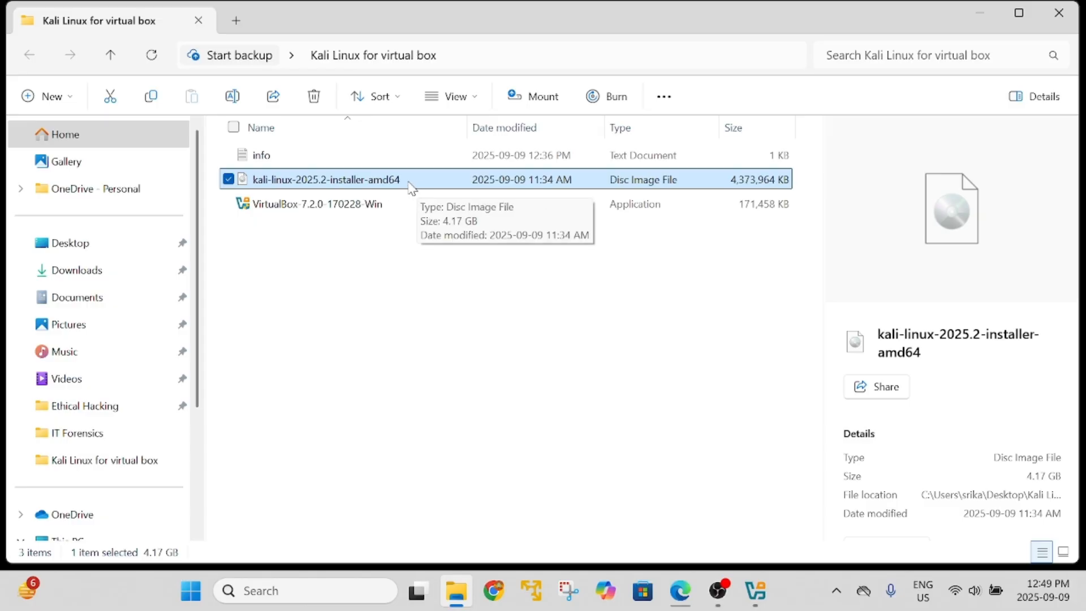
pyautogui.rightClick(376, 187)
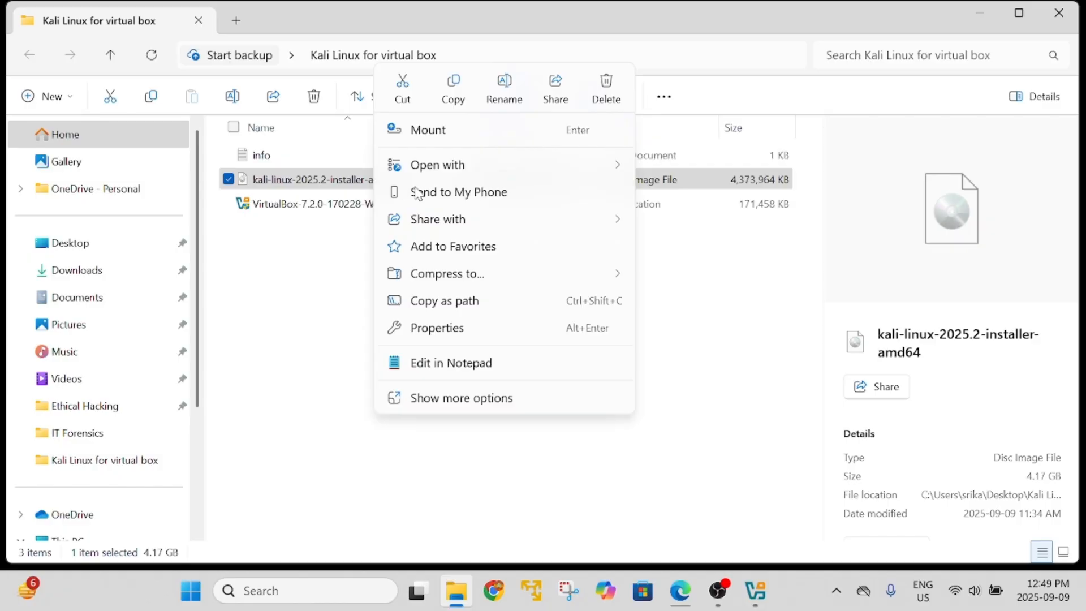
pyautogui.click(481, 323)
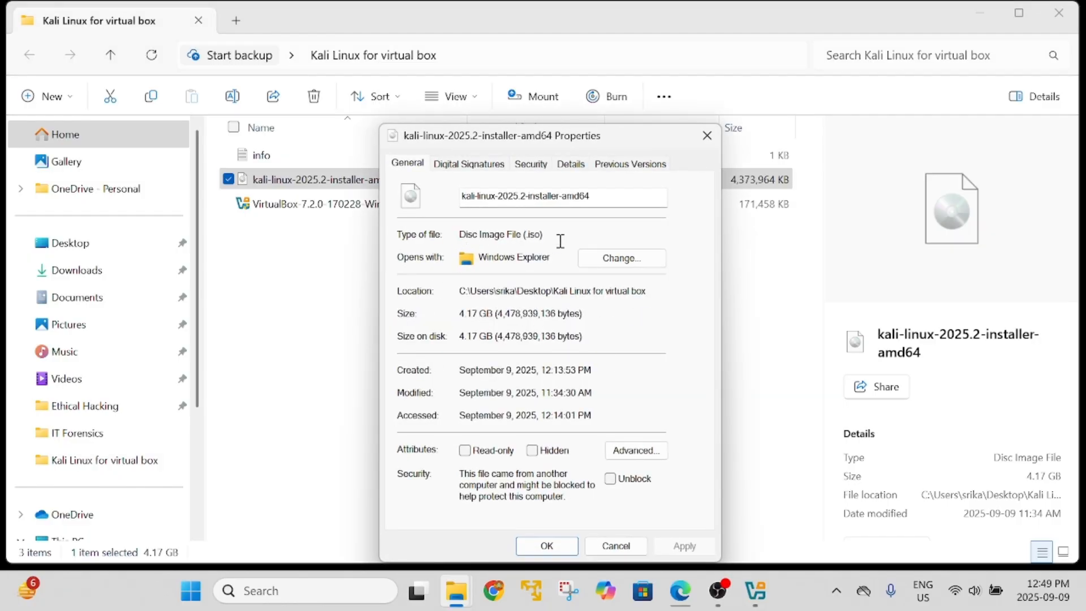
pyautogui.click(708, 138)
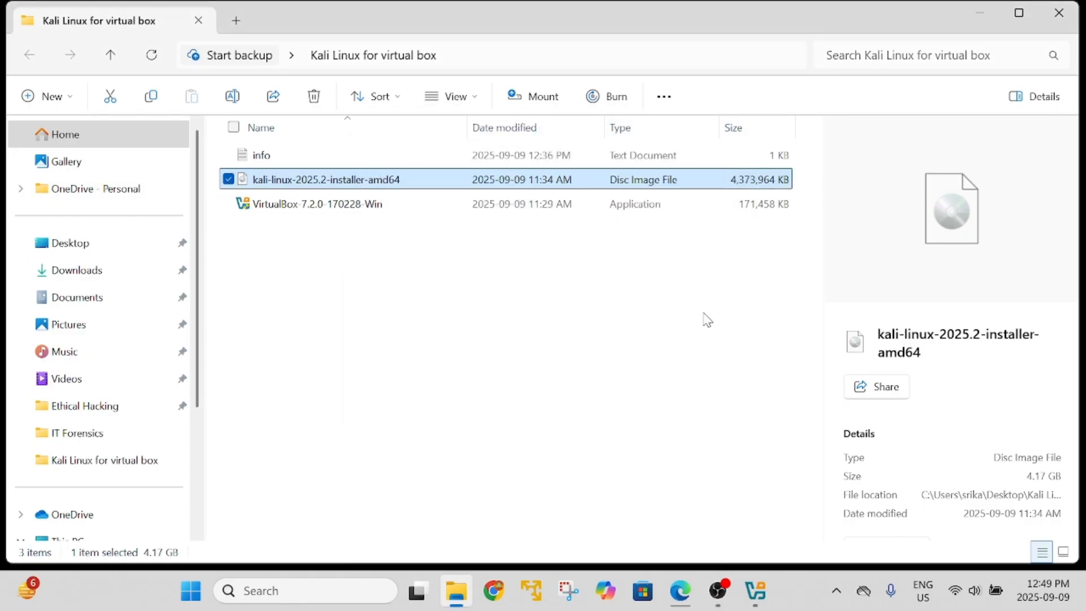
pyautogui.click(995, 16)
pyautogui.click(763, 602)
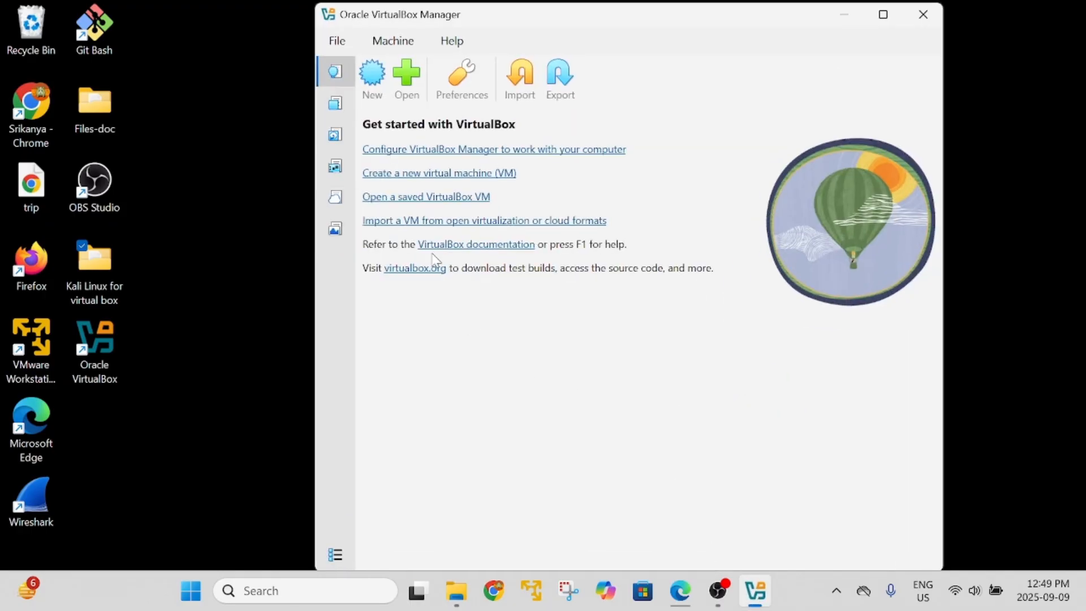
# Start a new virtual machine named 'Kali linux' and open the ISO Image list.
pyautogui.click(372, 80)
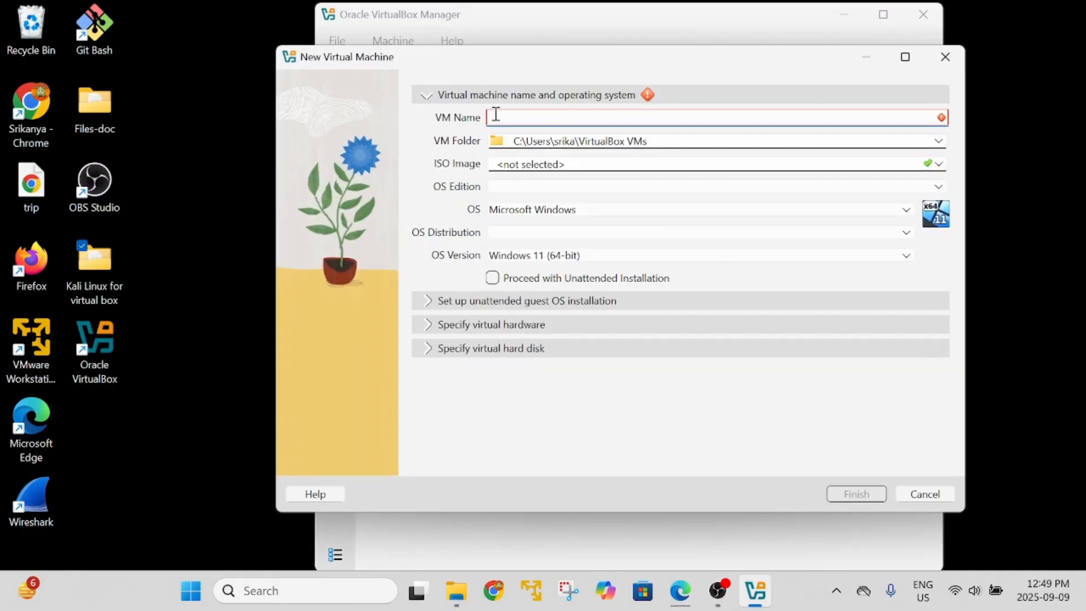
pyautogui.write('Kali ')
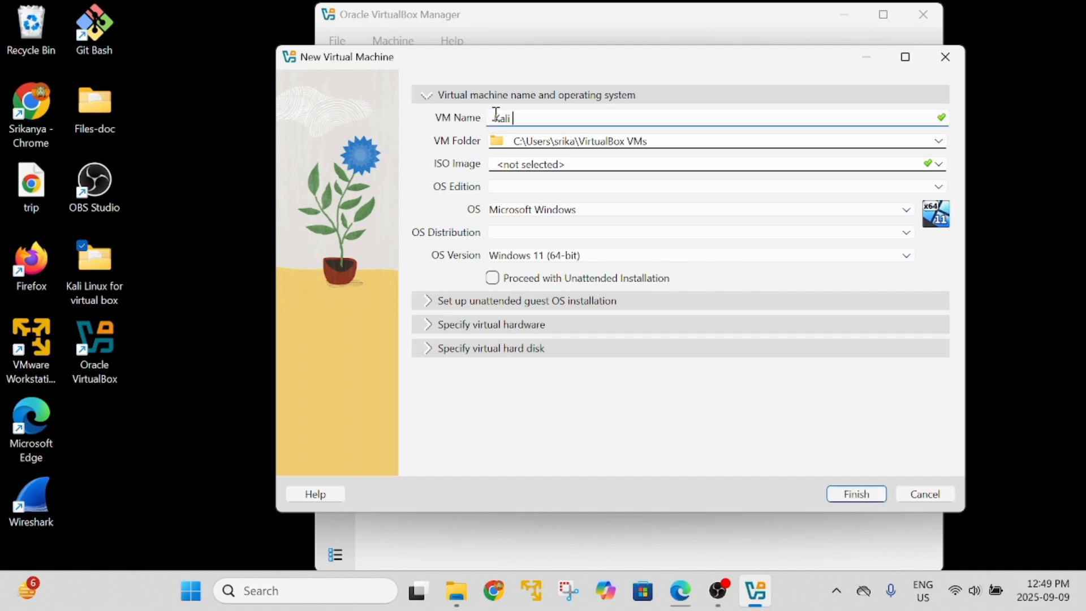
pyautogui.write('linux')
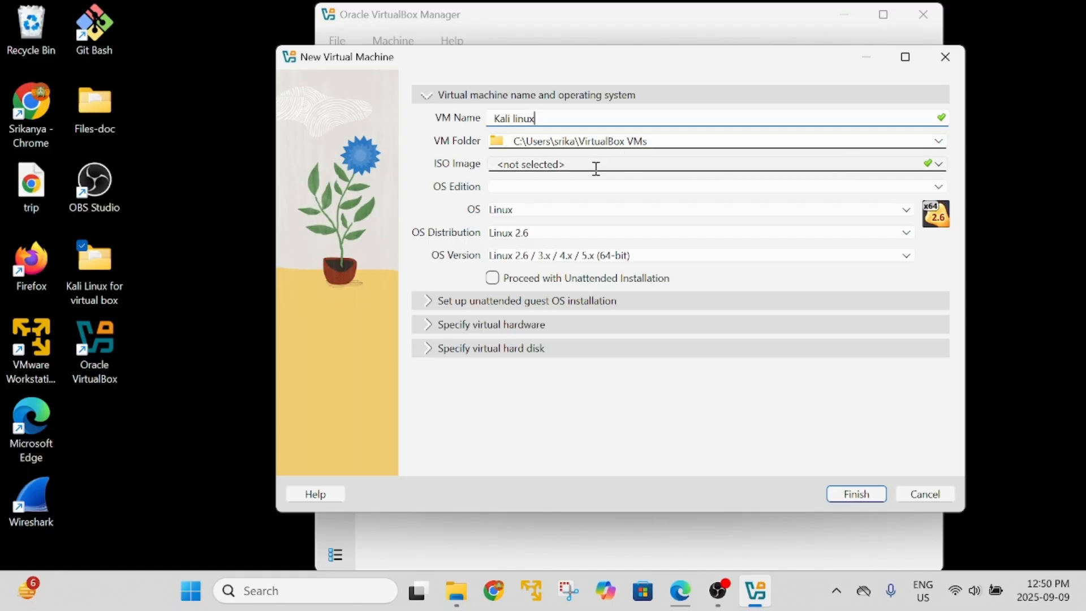
pyautogui.click(938, 164)
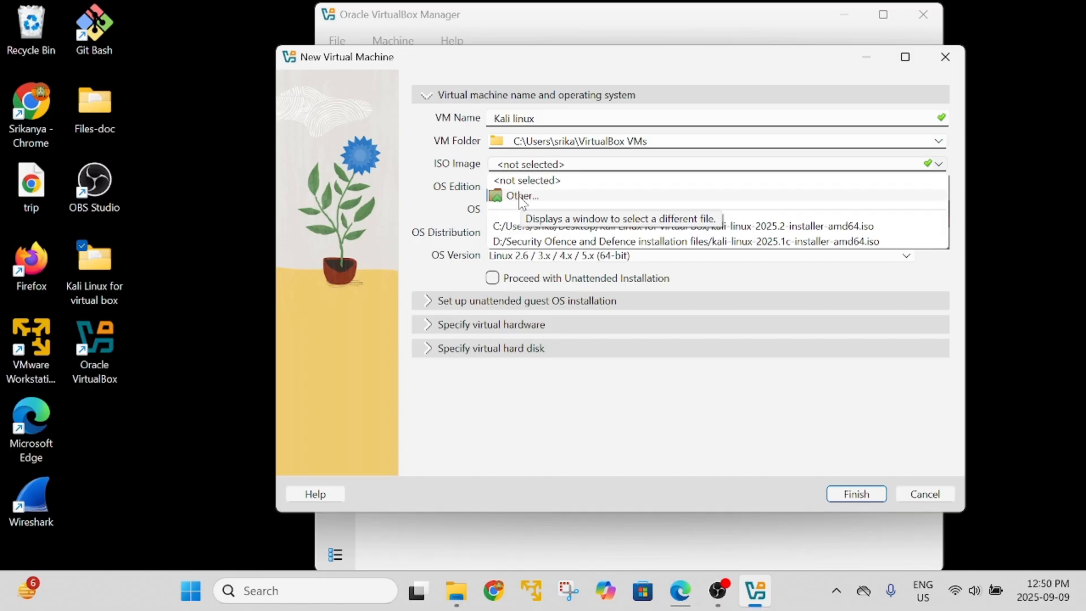
# Choose kali-linux-2025.2-installer-amd64.iso from disk as the new VM's ISO image.
pyautogui.click(413, 177)
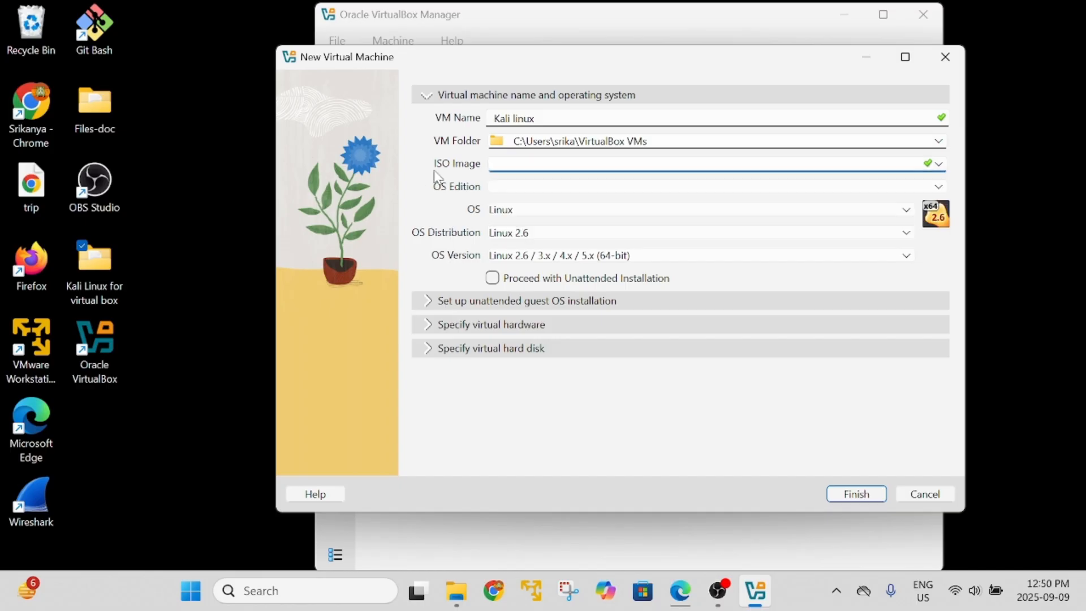
pyautogui.click(938, 172)
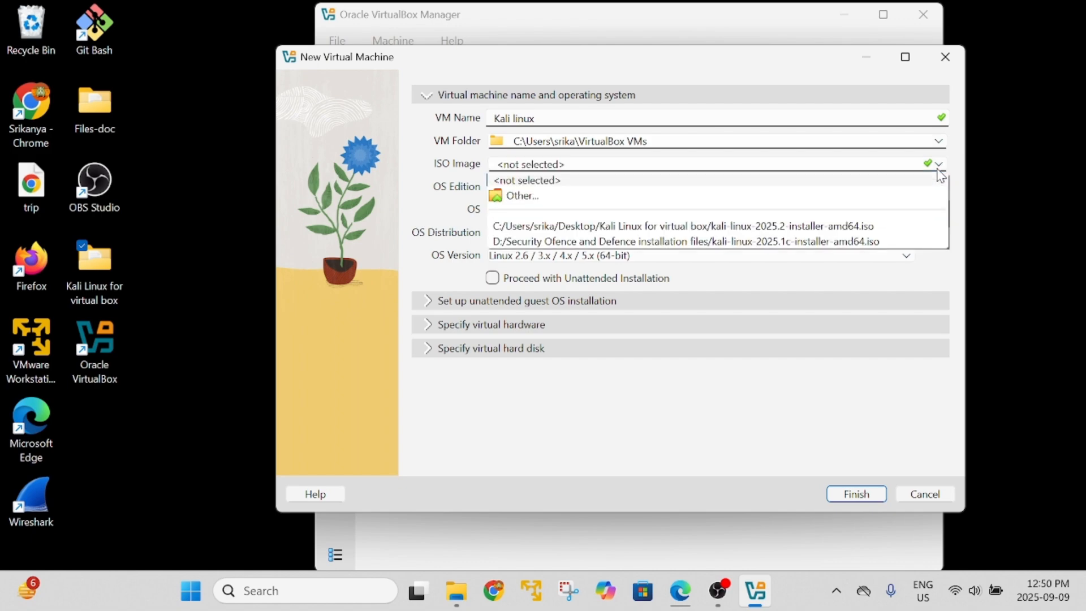
pyautogui.click(521, 196)
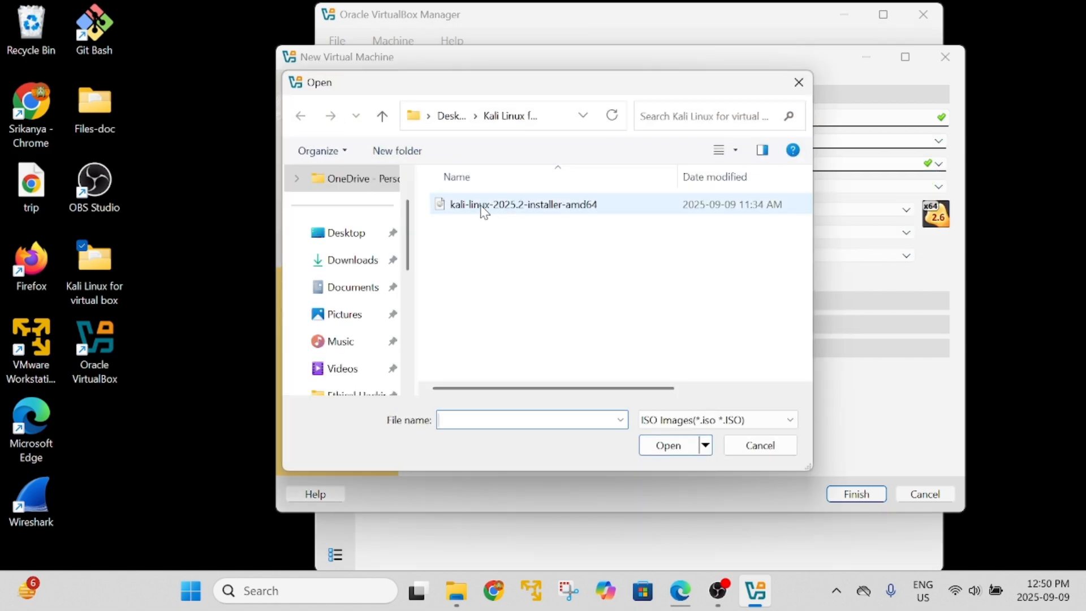
pyautogui.click(484, 208)
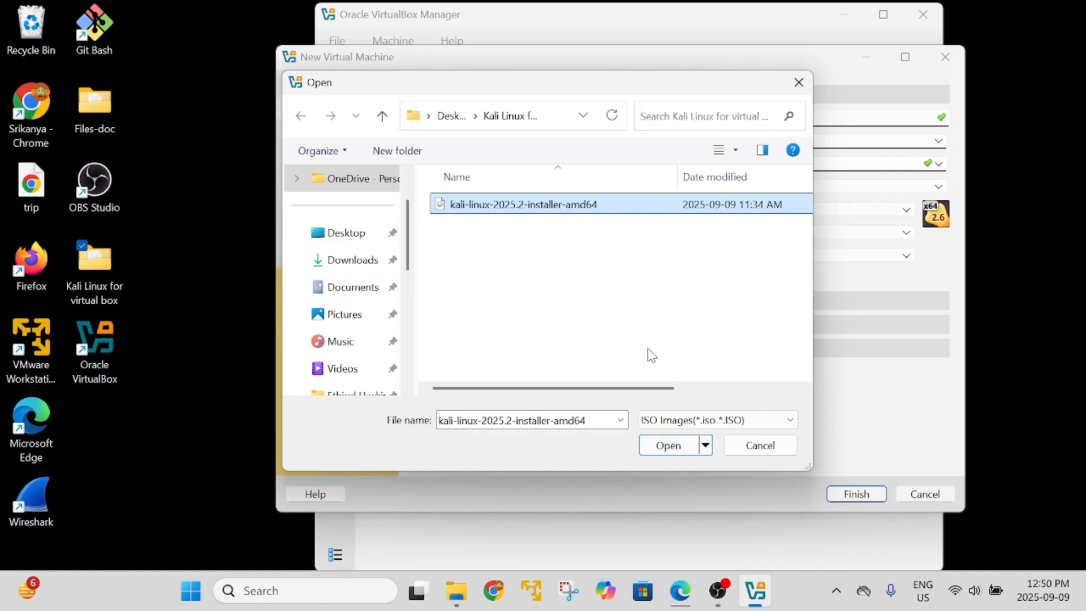
pyautogui.click(684, 451)
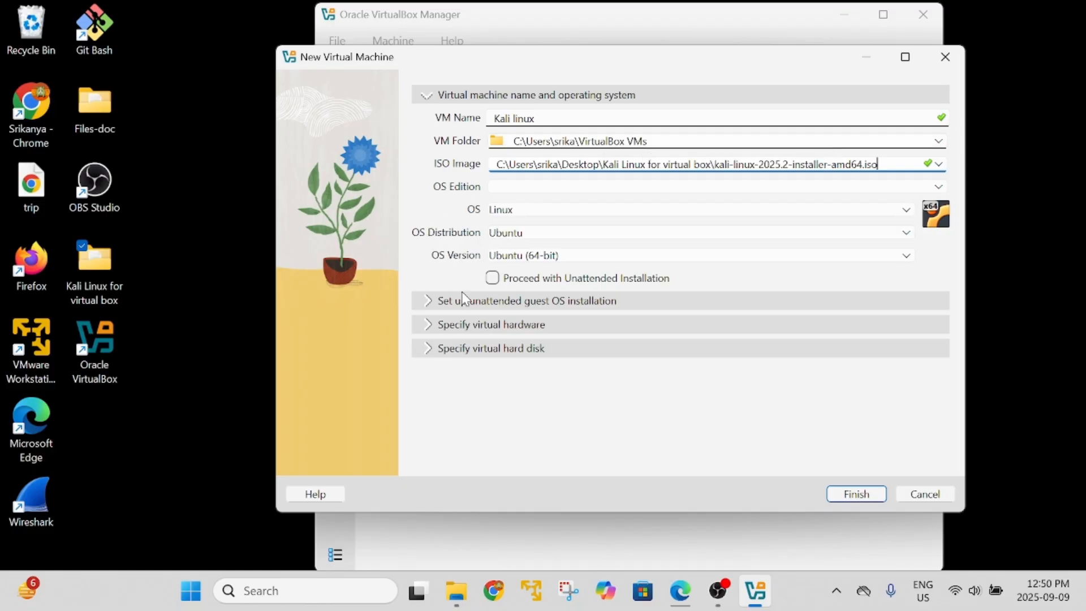
# Expand the unattended guest OS installation settings, showing host name Kali linux.
pyautogui.click(425, 303)
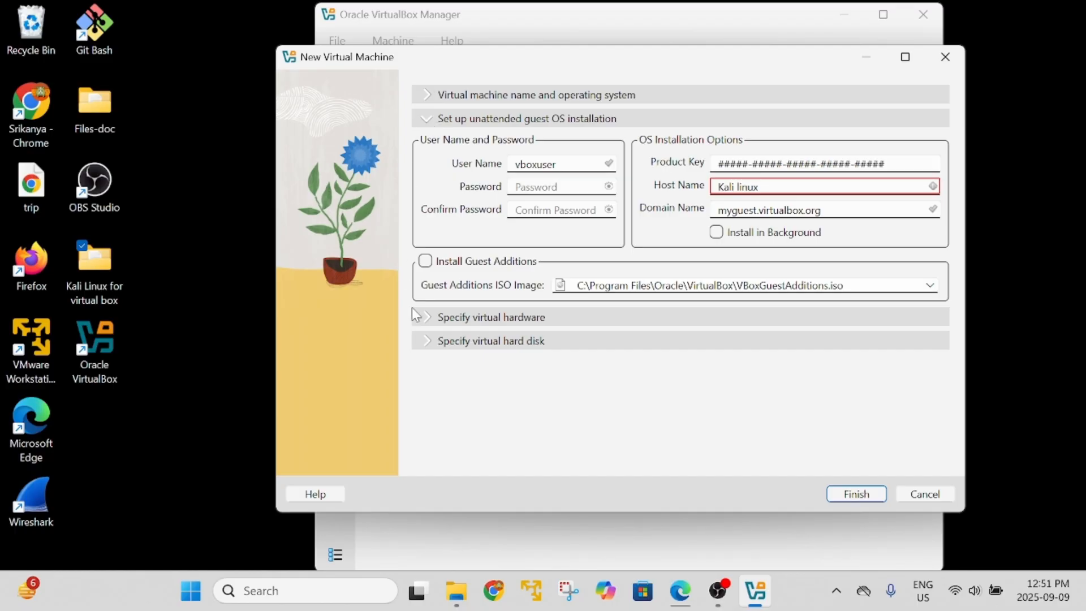
# Give the VM 4096 MB base memory and 3 CPUs, then show the hard disk settings.
pyautogui.click(430, 322)
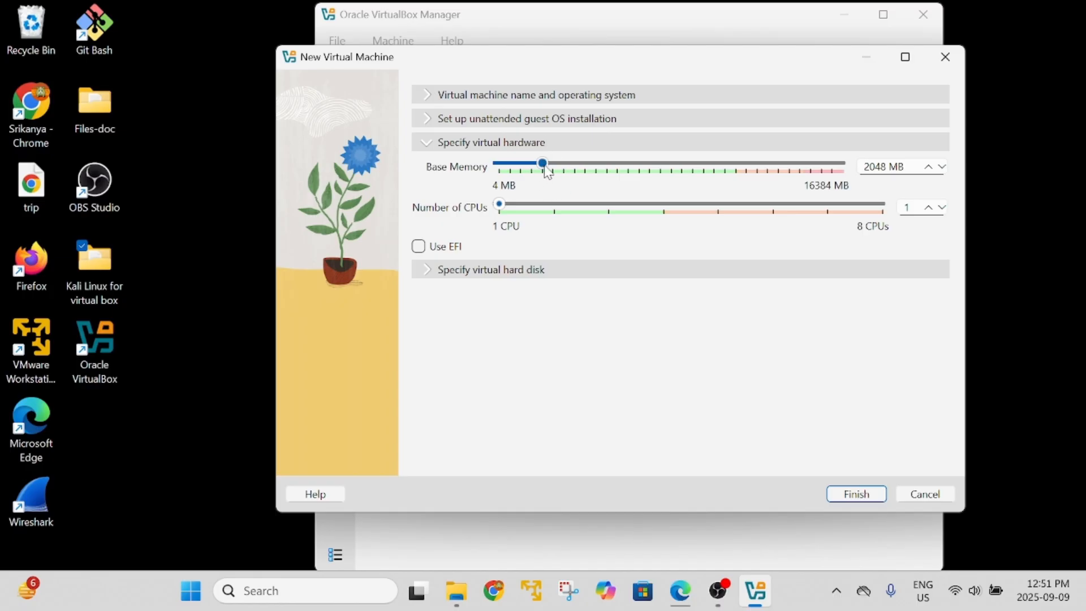
pyautogui.moveTo(544, 166); pyautogui.dragTo(587, 168)
pyautogui.moveTo(502, 209); pyautogui.dragTo(600, 209)
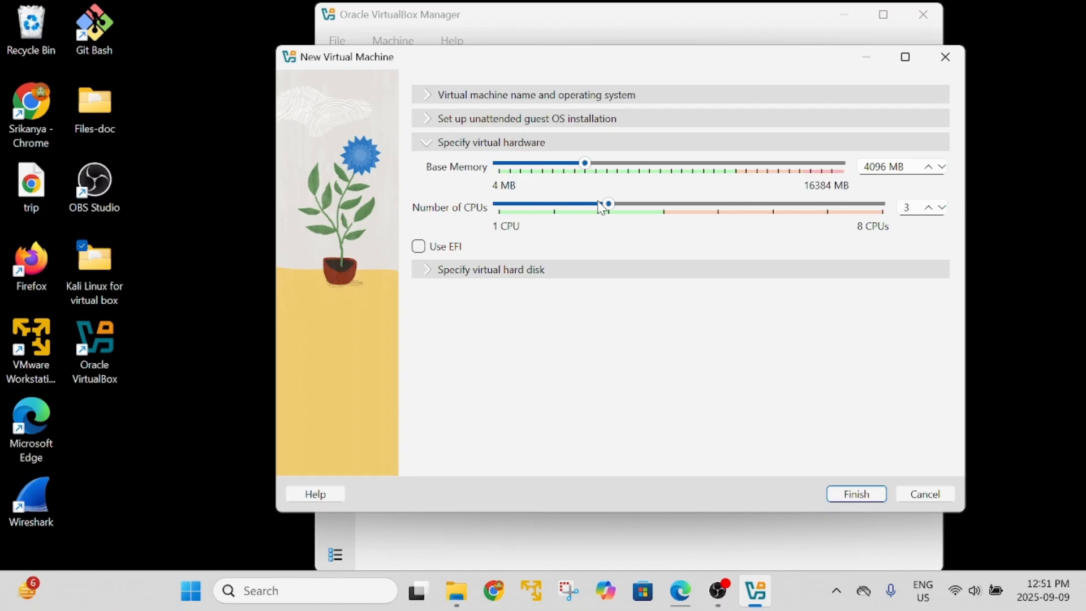
pyautogui.click(425, 271)
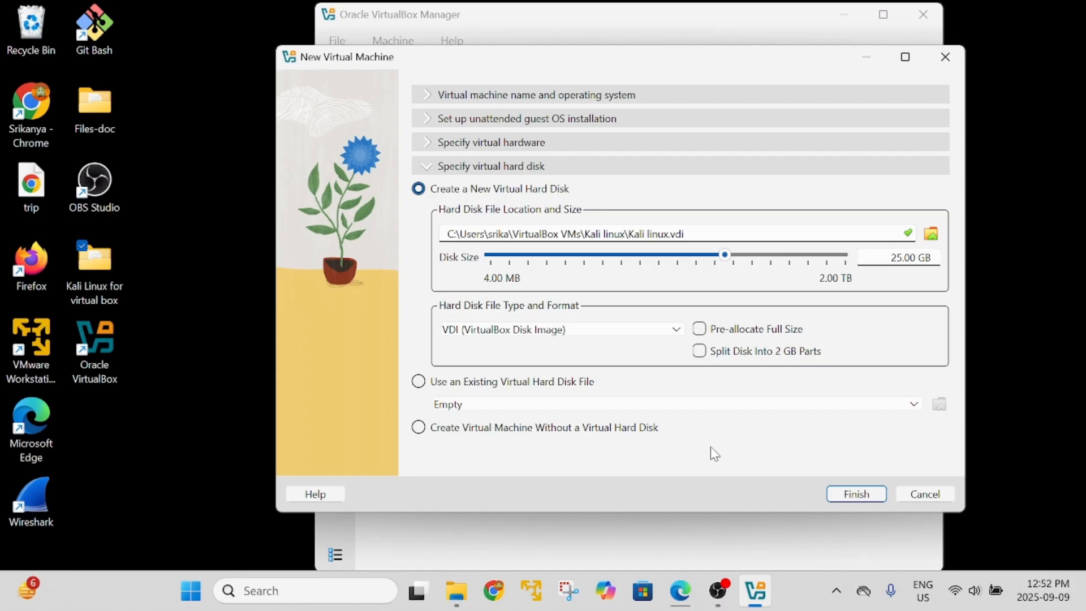
# Finish creating the Kali linux VM and start it to the Kali installer menu.
pyautogui.click(872, 496)
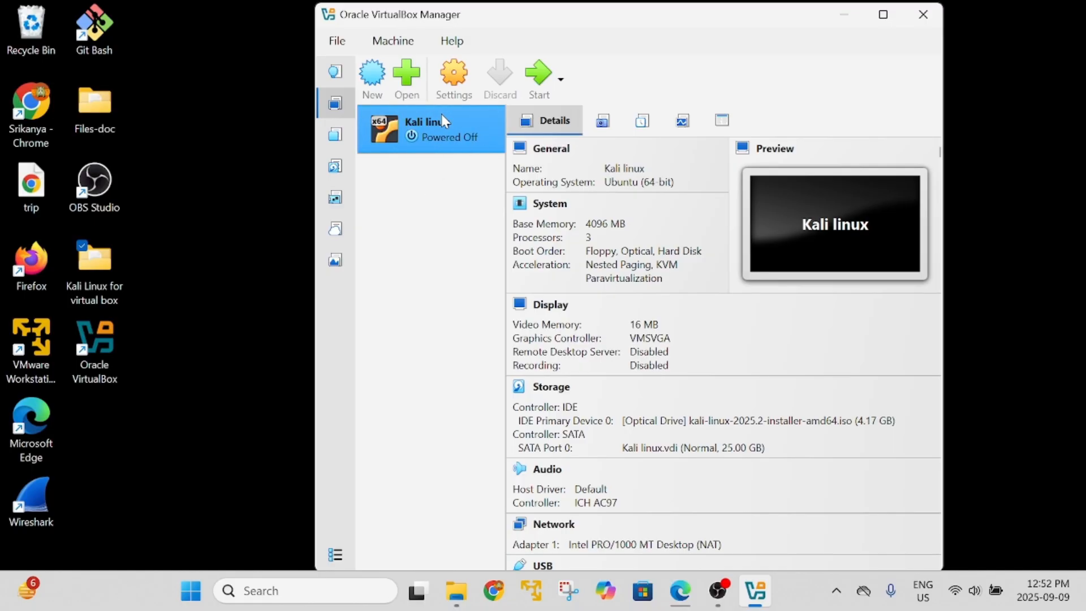
pyautogui.doubleClick(425, 131)
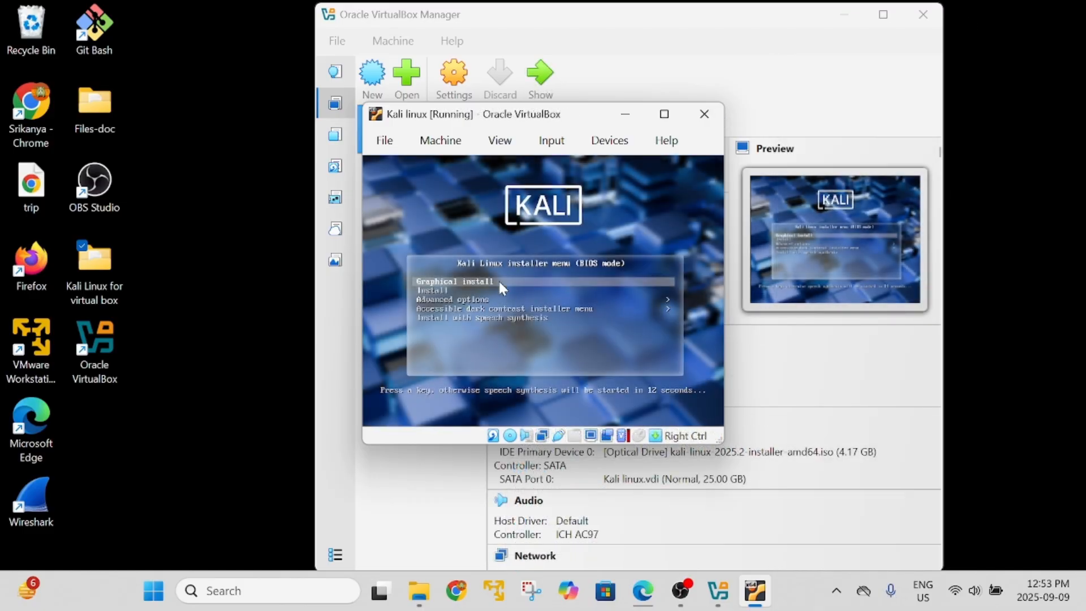
# Start Graphical install and accept English, United States and the American English keymap.
pyautogui.press('Return')
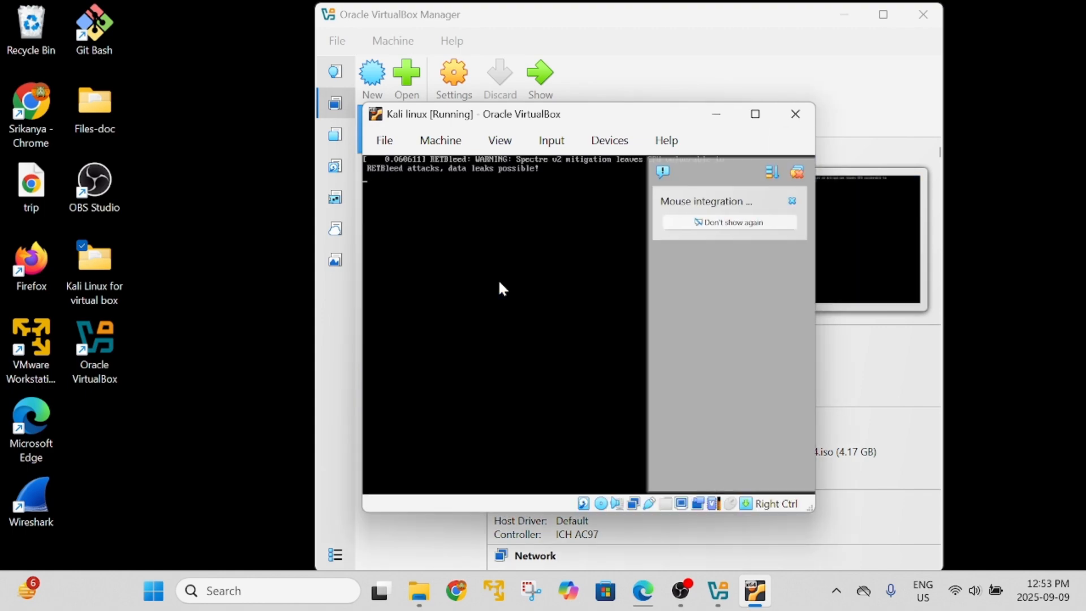
pyautogui.click(792, 200)
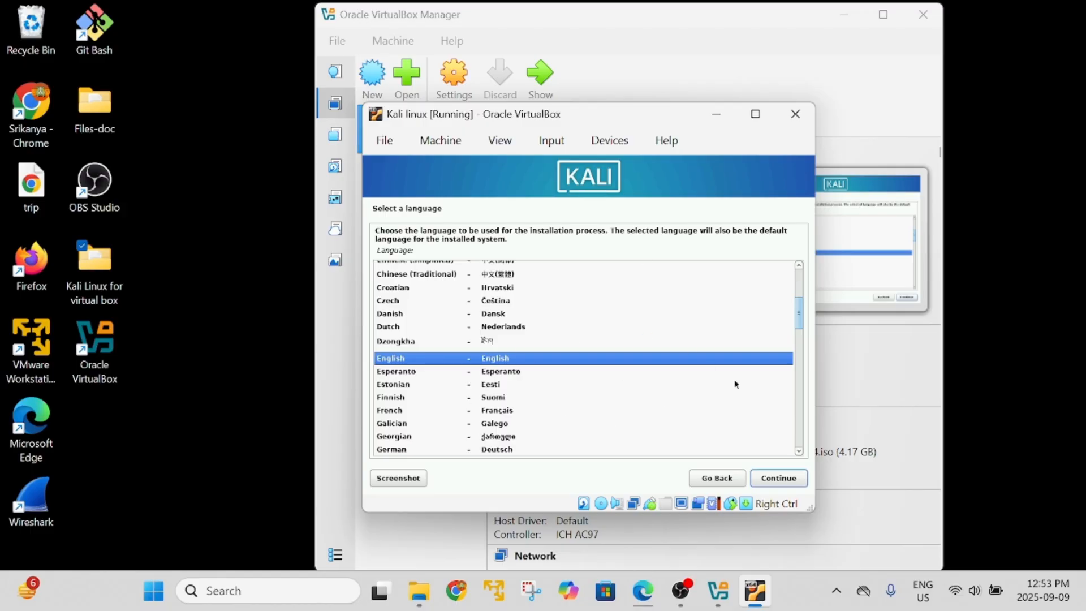
pyautogui.click(786, 479)
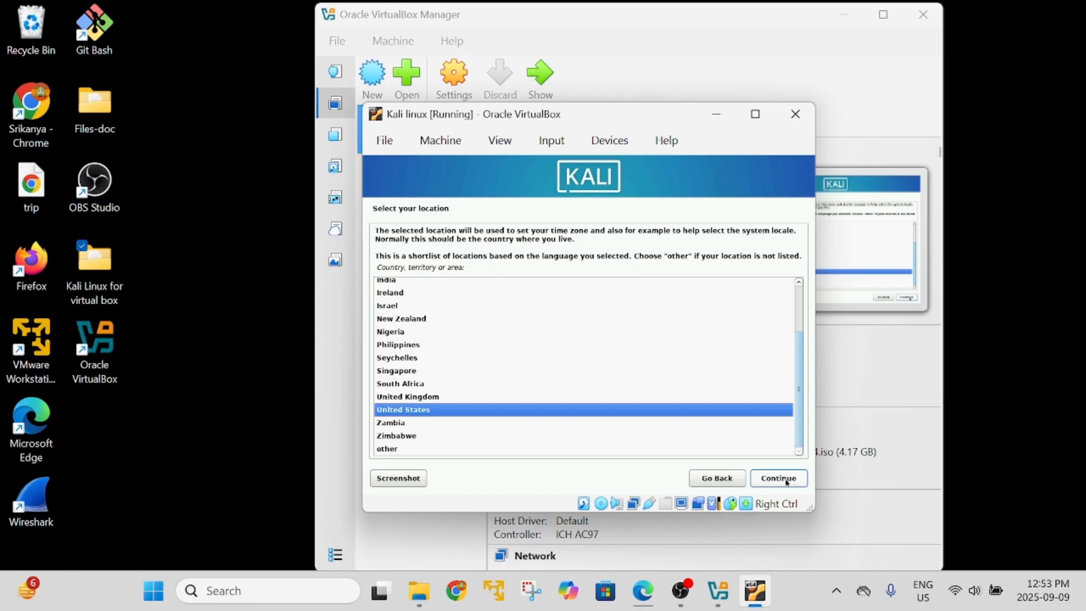
pyautogui.click(786, 482)
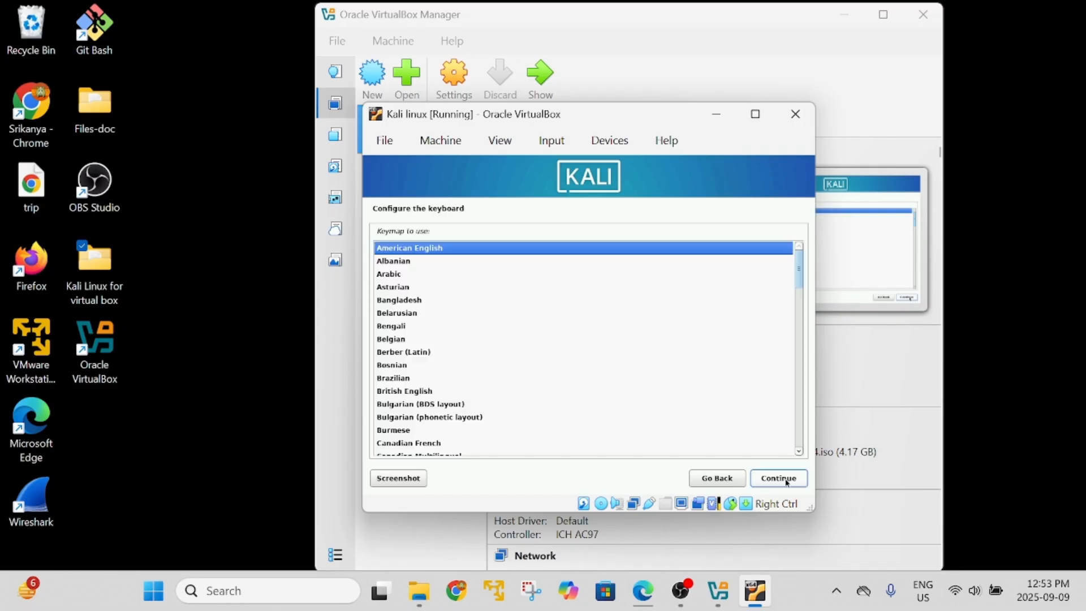
pyautogui.click(785, 481)
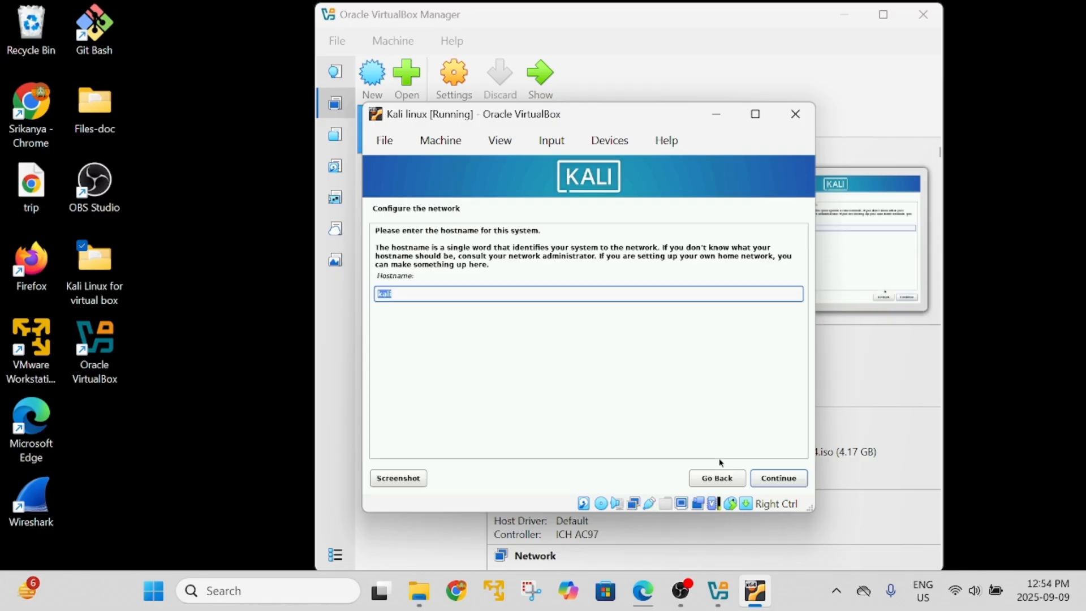
# Keep kali as the hostname, leave the domain blank, and accept the user's full name and username.
pyautogui.click(405, 290)
pyautogui.click(775, 481)
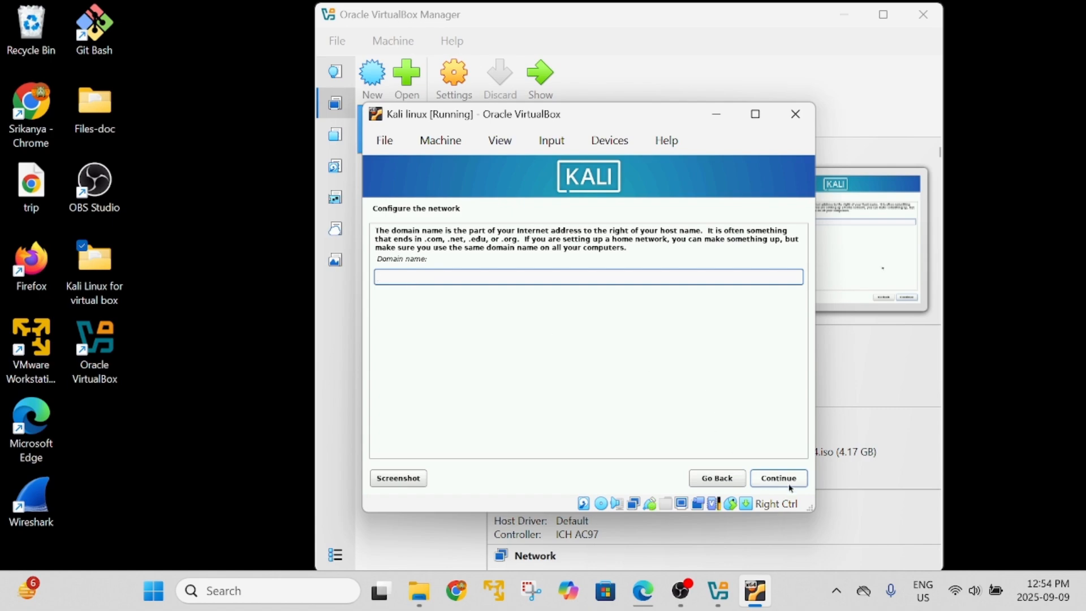
pyautogui.click(768, 485)
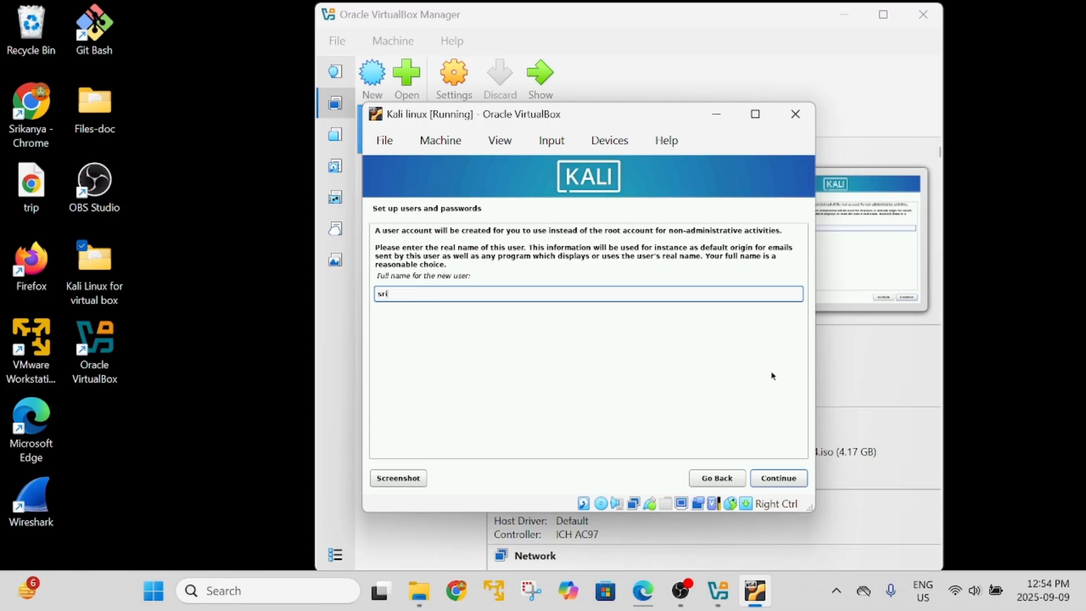
pyautogui.click(773, 486)
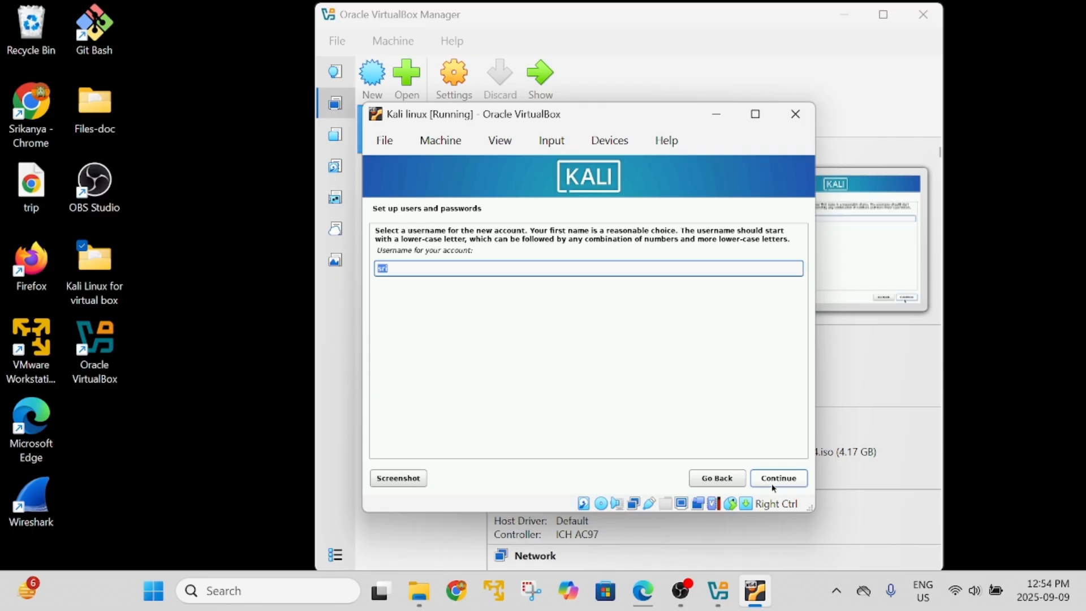
pyautogui.click(773, 487)
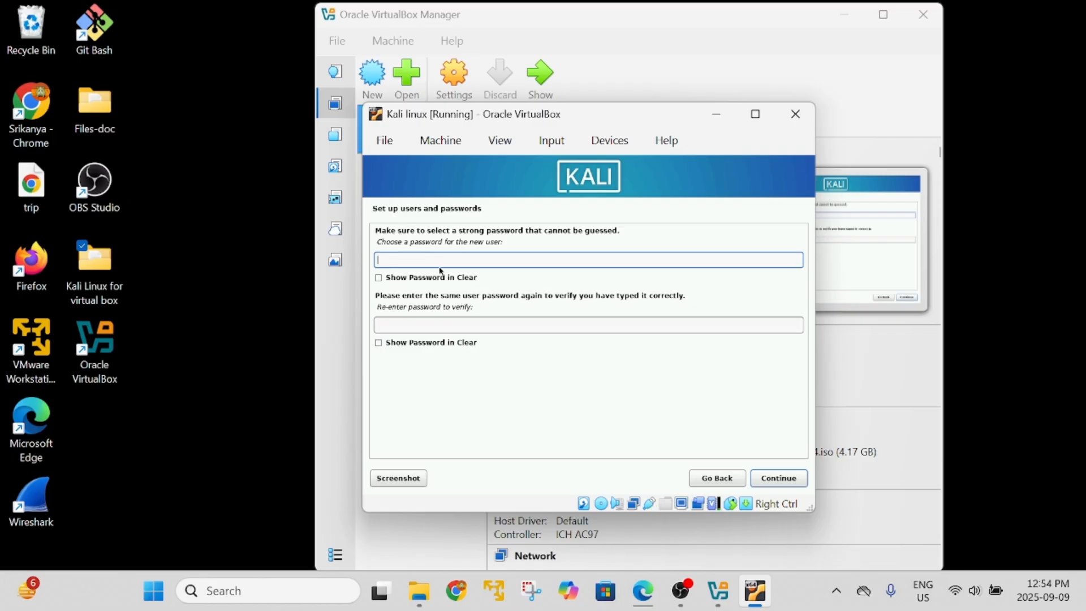
# Enter and confirm the new user's password, then accept the Eastern time zone.
pyautogui.press('capslock')
pyautogui.write('•')
pyautogui.press('capslock')
pyautogui.write('••')
pyautogui.click(452, 325)
pyautogui.press('capslock')
pyautogui.write('•')
pyautogui.press('capslock')
pyautogui.write('•')
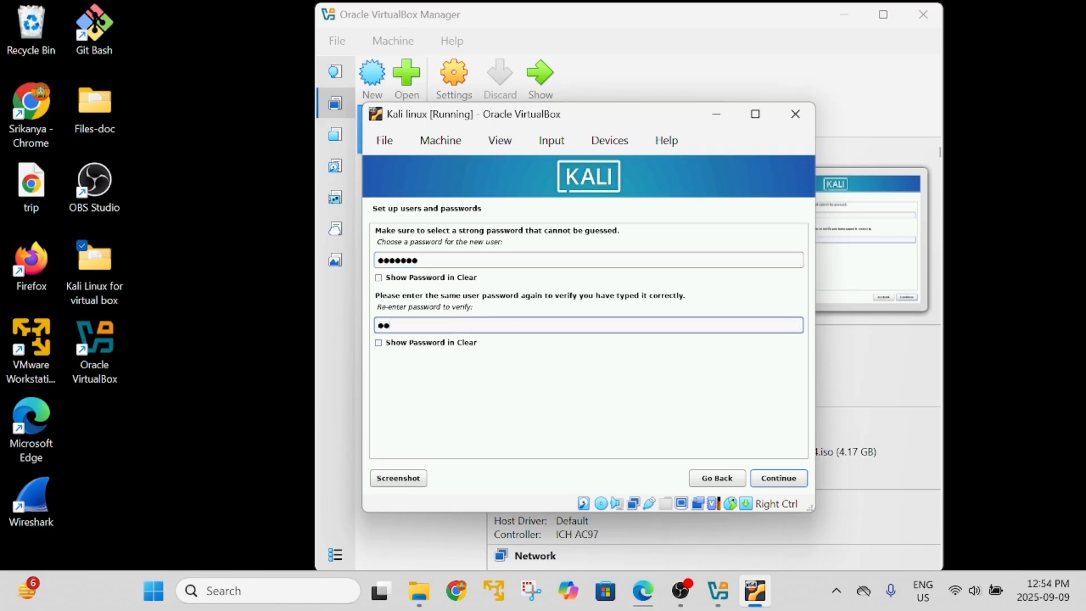
pyautogui.write('•••••')
pyautogui.click(781, 480)
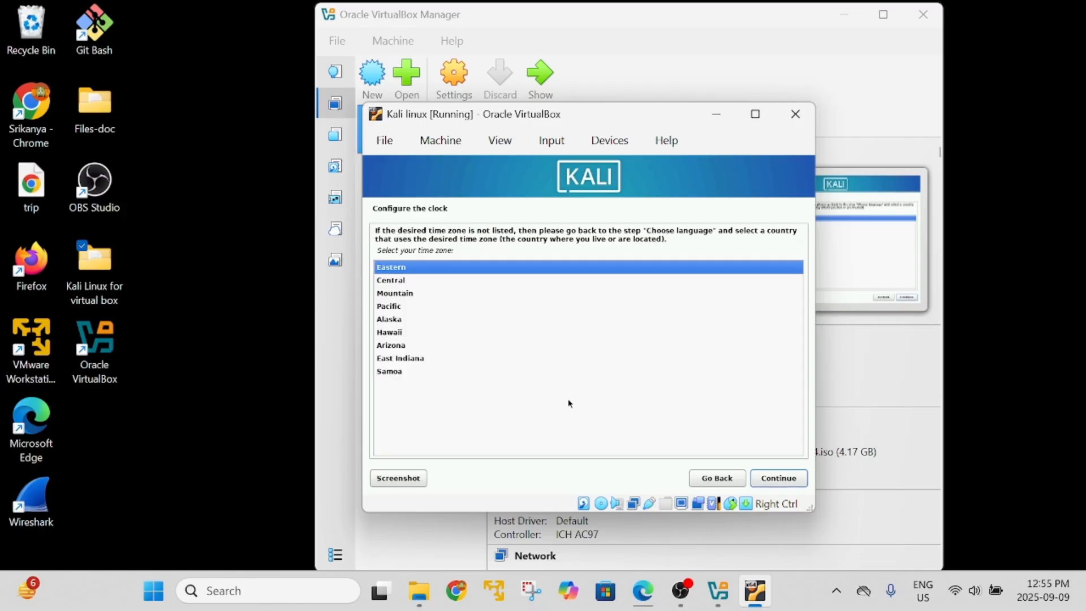
pyautogui.click(780, 478)
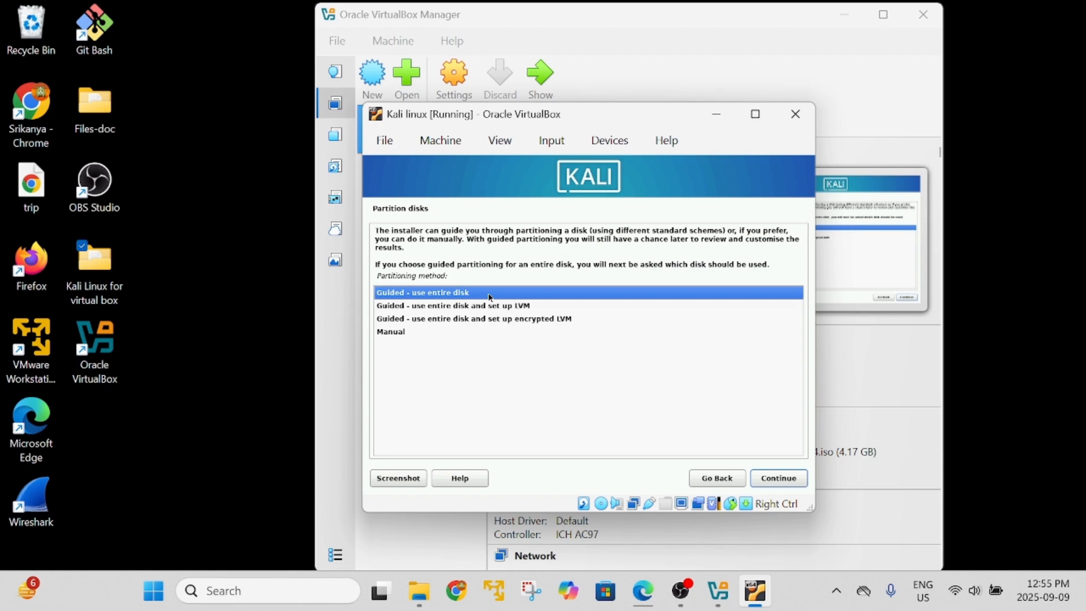
# Partition the entire VBOX disk with guided, all-files-in-one-partition and write the changes.
pyautogui.click(788, 479)
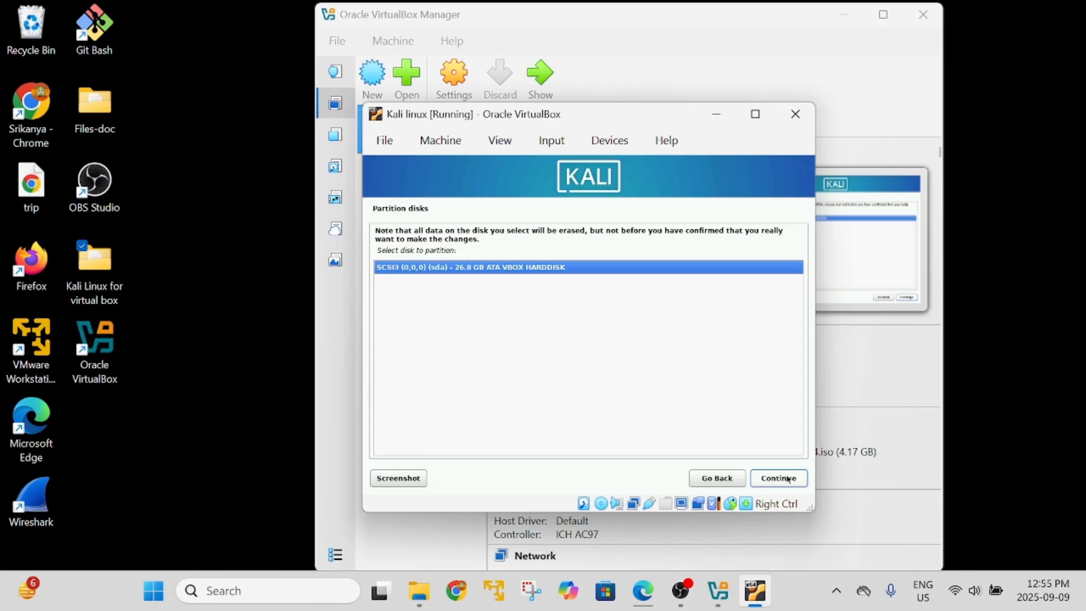
pyautogui.click(787, 479)
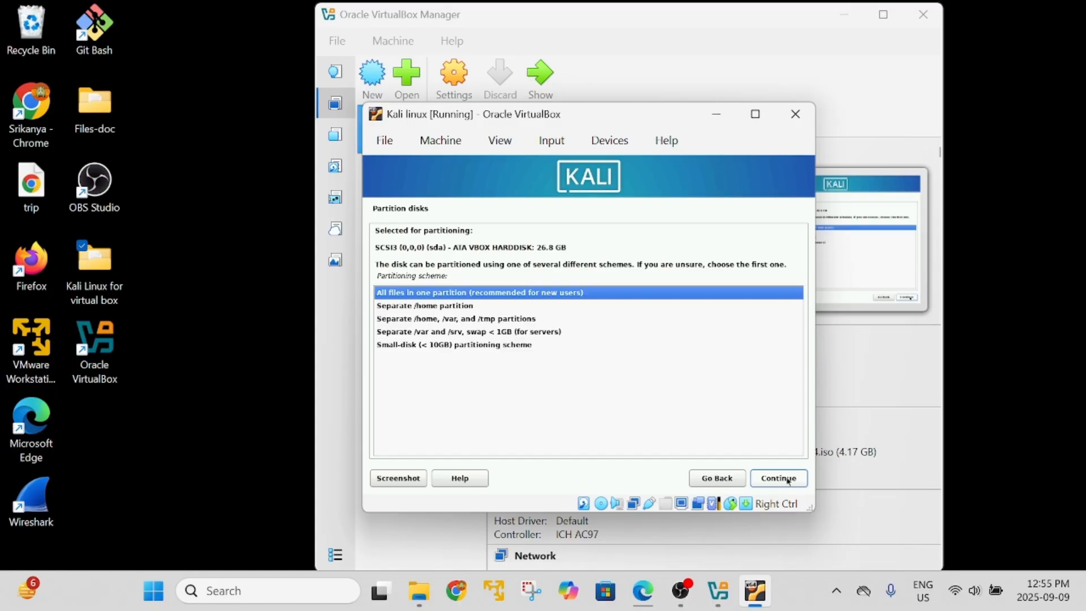
pyautogui.click(788, 479)
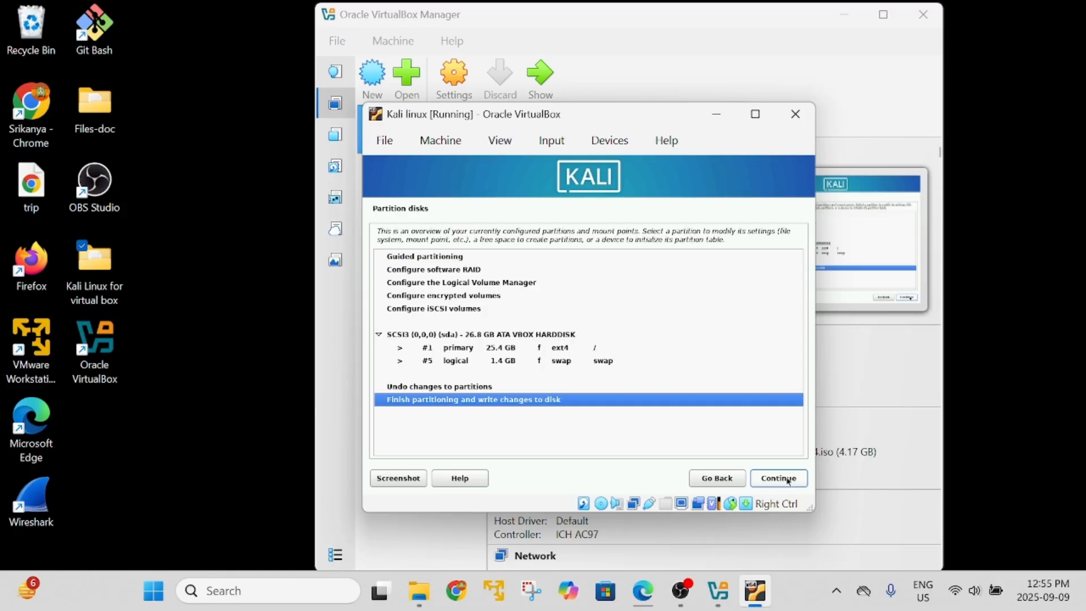
pyautogui.click(787, 479)
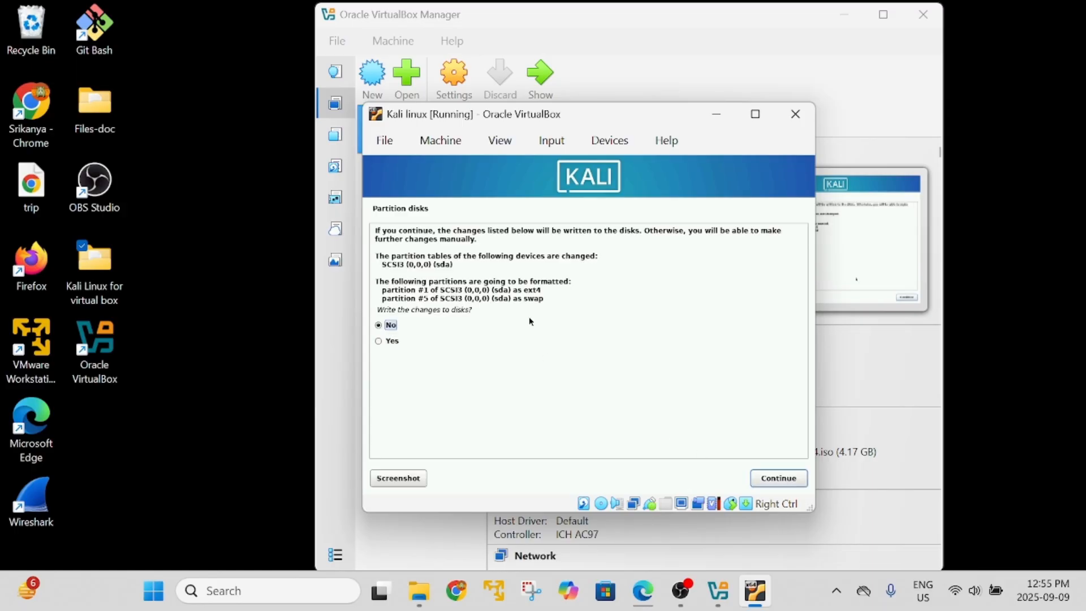
pyautogui.click(386, 343)
pyautogui.click(795, 484)
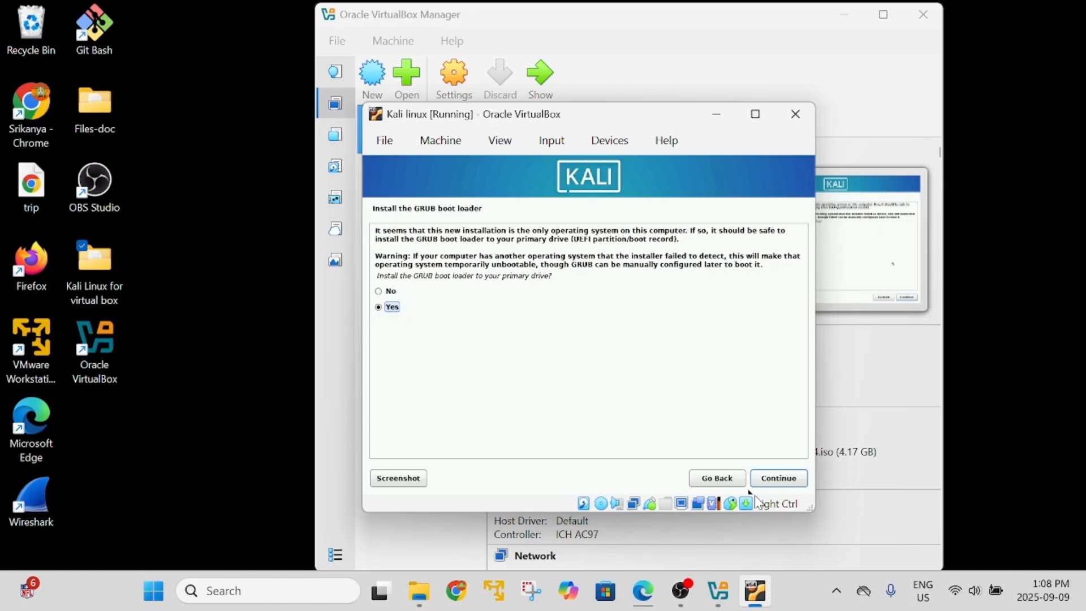
# Agree to install GRUB and choose /dev/sda from the device list as its location.
pyautogui.click(791, 478)
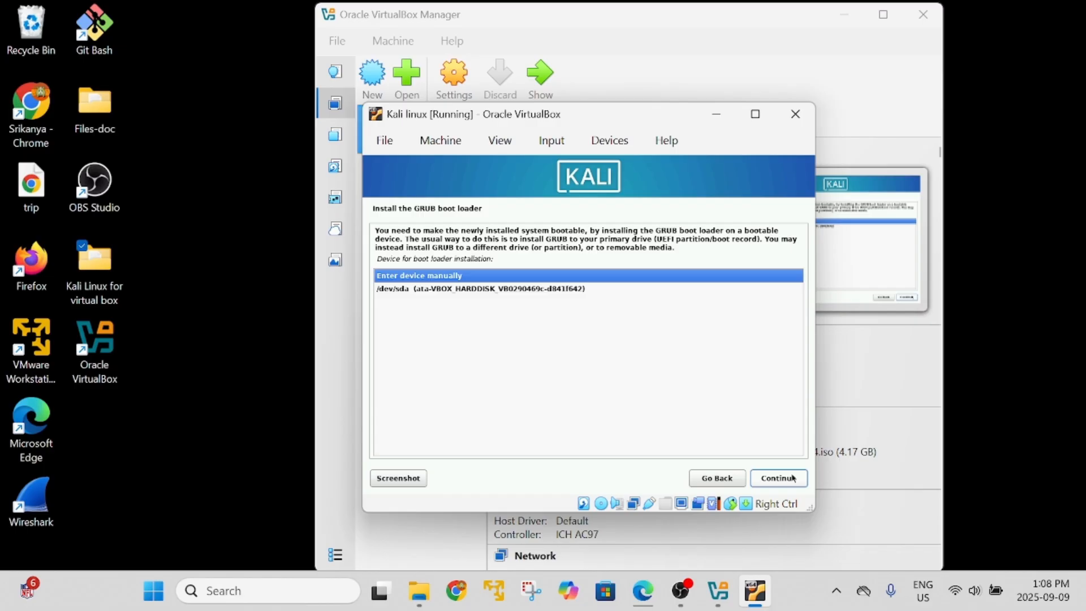
pyautogui.click(792, 478)
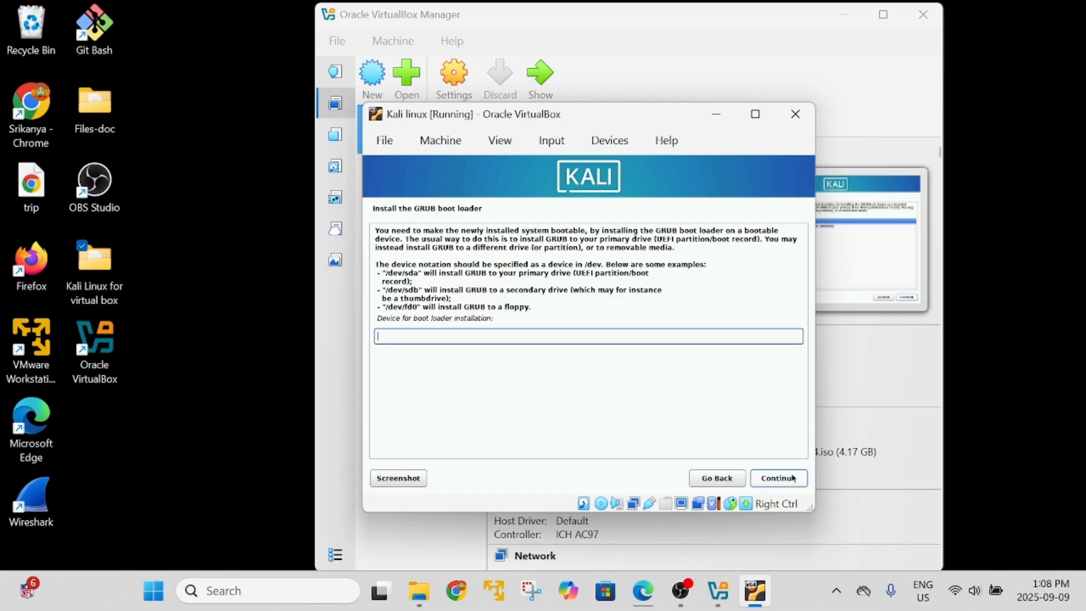
pyautogui.click(714, 480)
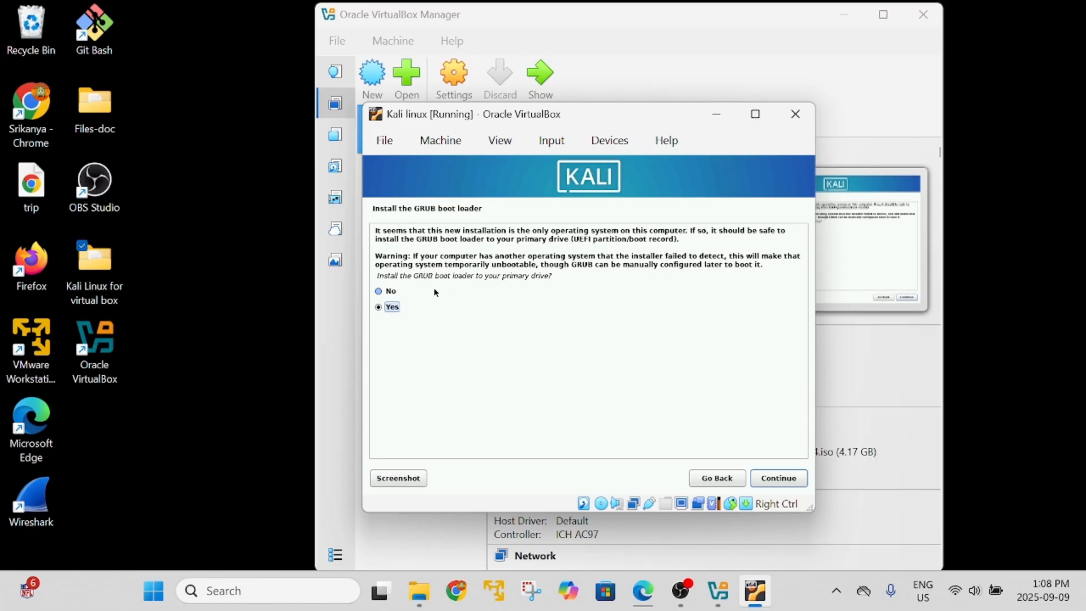
pyautogui.click(794, 479)
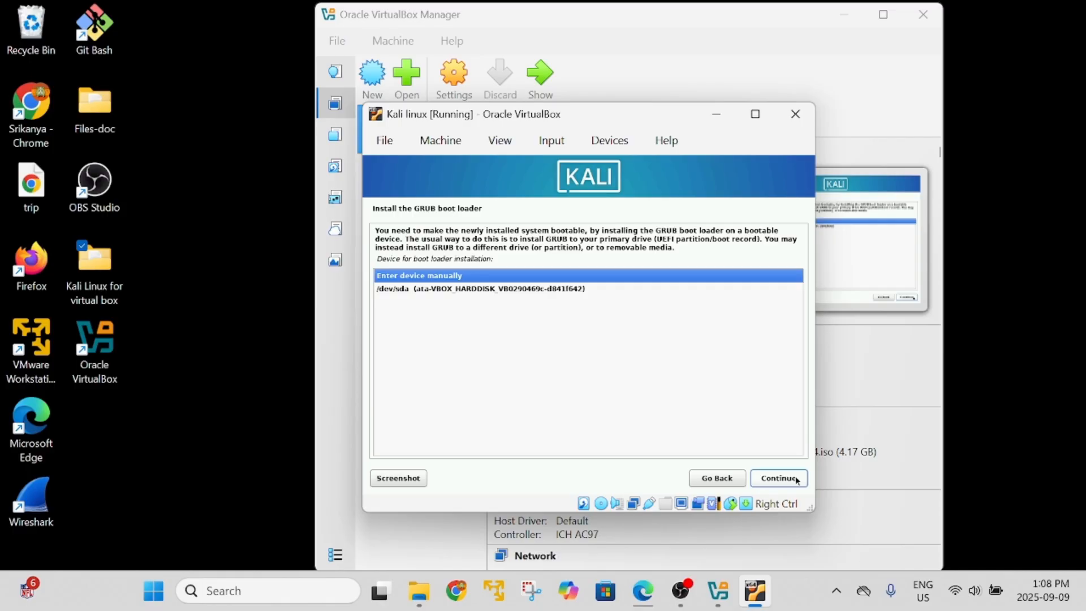
pyautogui.click(550, 289)
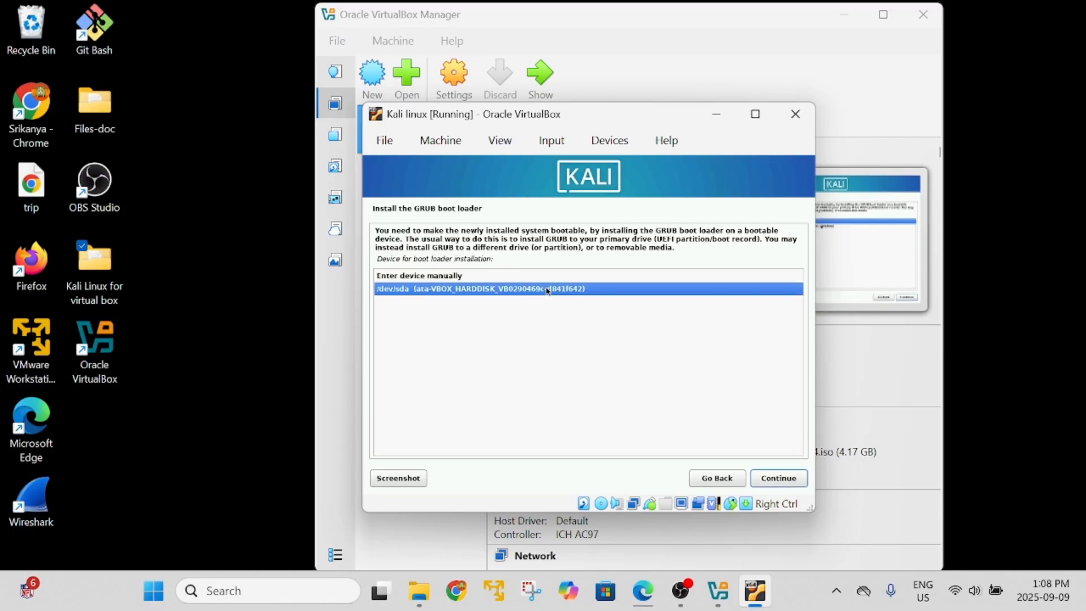
pyautogui.click(777, 480)
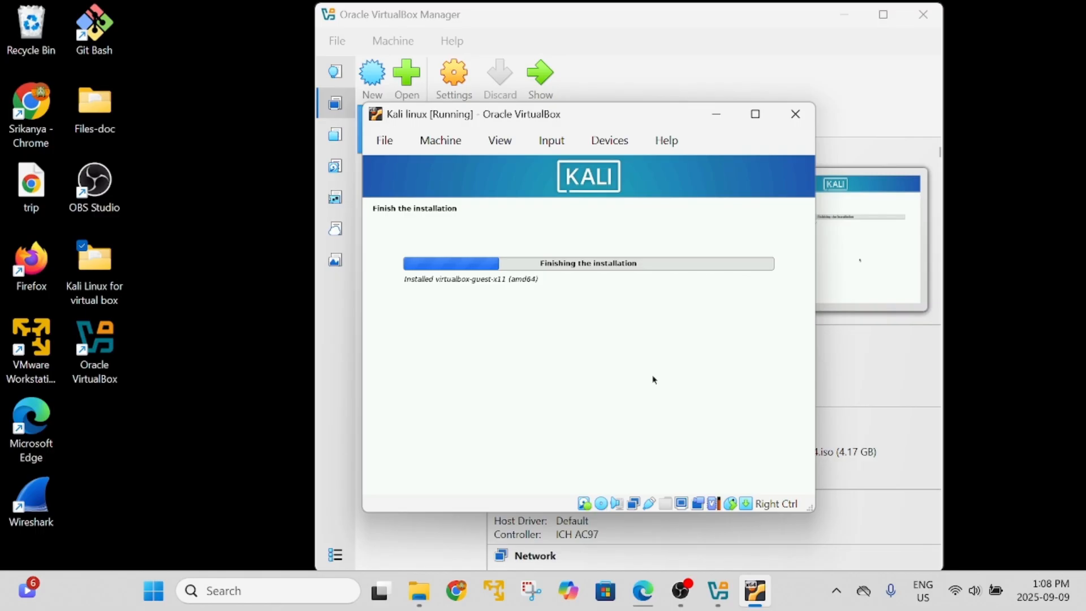
# Acknowledge Installation complete and move the rebooting VM window up and to the left.
pyautogui.click(777, 479)
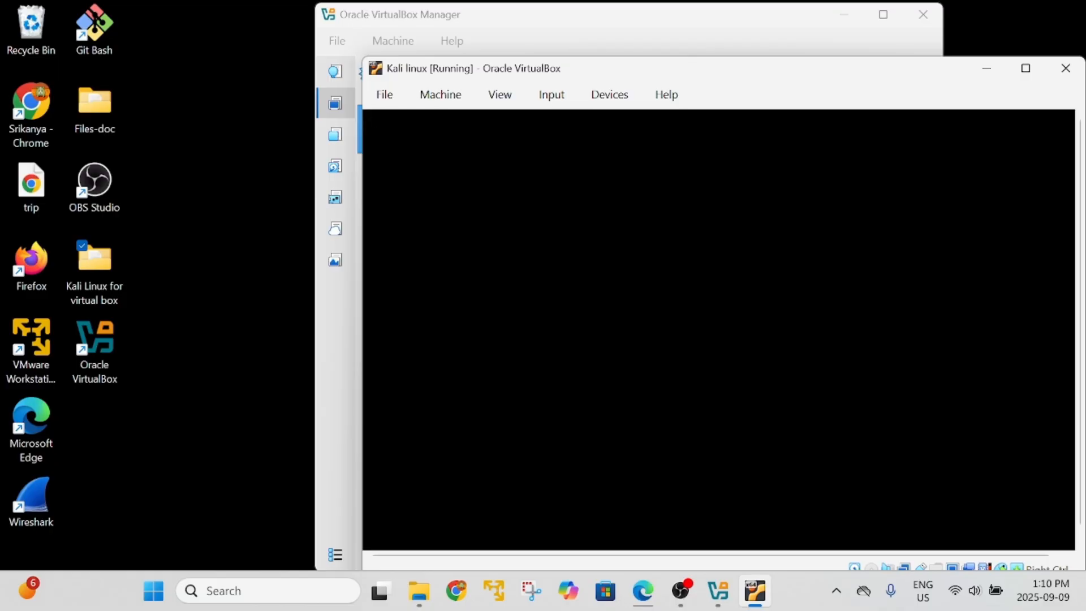
pyautogui.moveTo(729, 70); pyautogui.dragTo(618, 17)
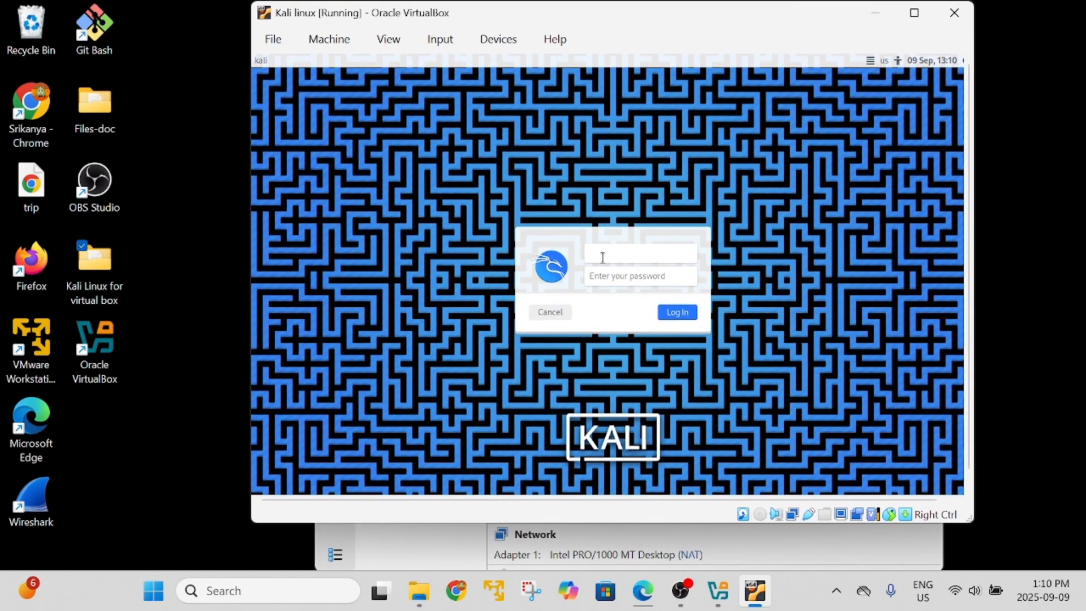
# Log in at the Kali login screen with the new user's username and password.
pyautogui.write('sri')
pyautogui.click(620, 277)
pyautogui.write('s••••••')
pyautogui.press('Return')
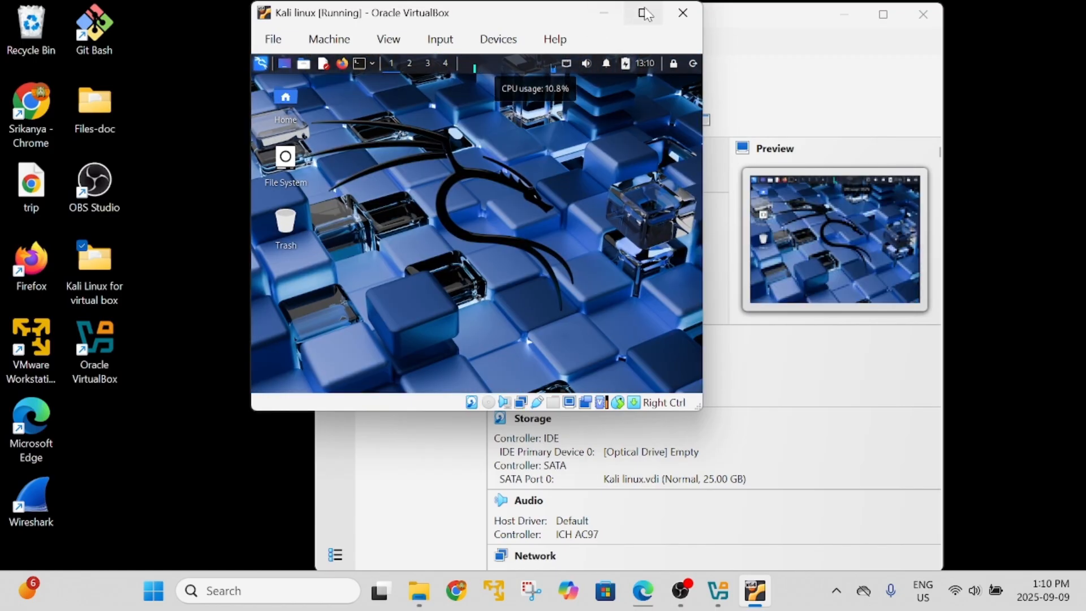
# Maximize the VM window and launch a terminal from the Kali top panel.
pyautogui.moveTo(645, 13)
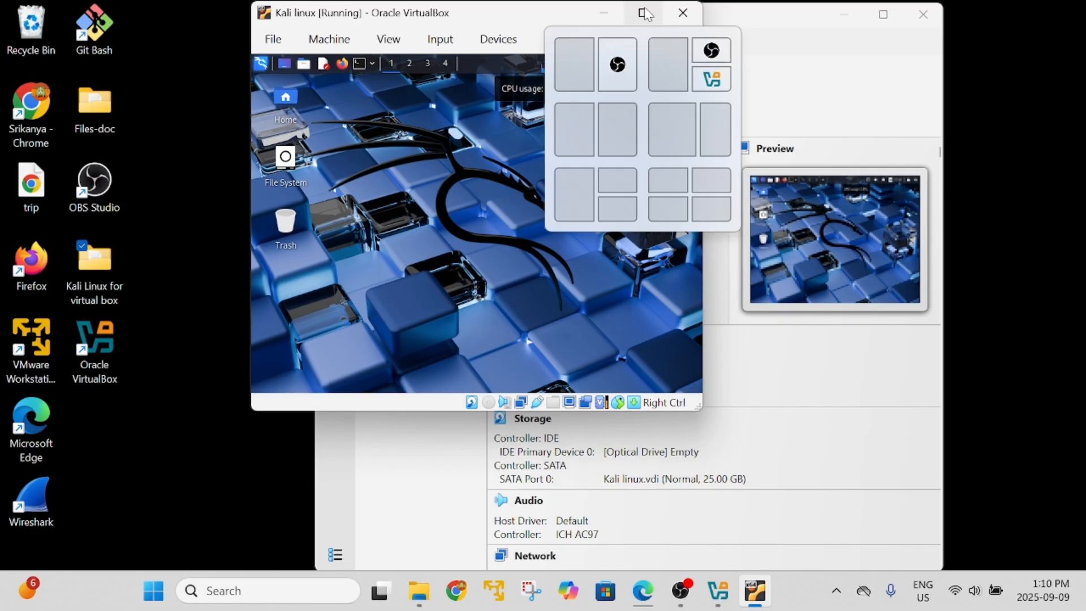
pyautogui.click(645, 13)
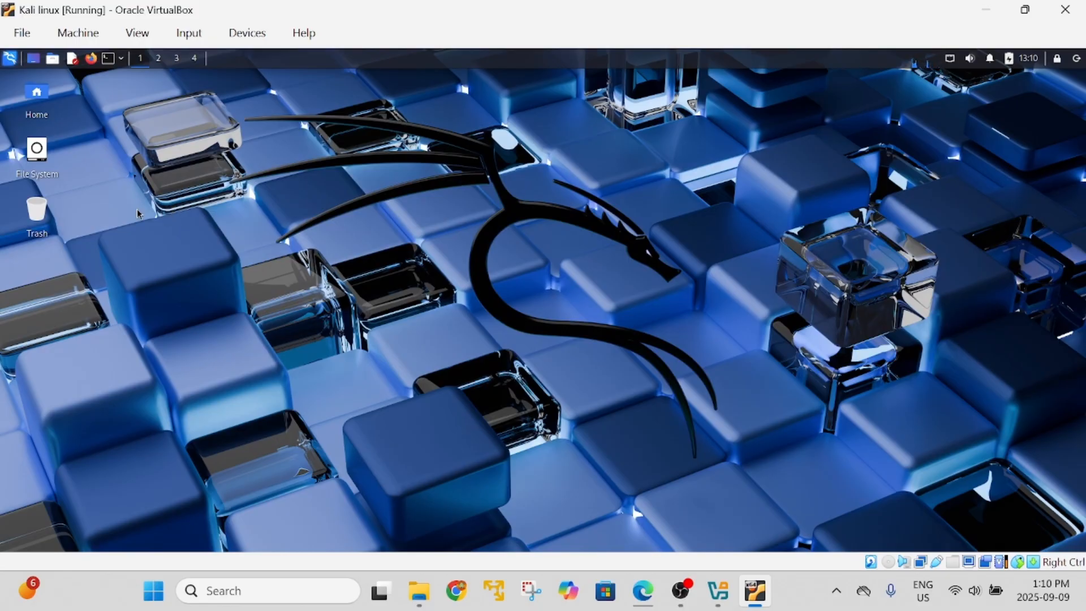
pyautogui.click(108, 59)
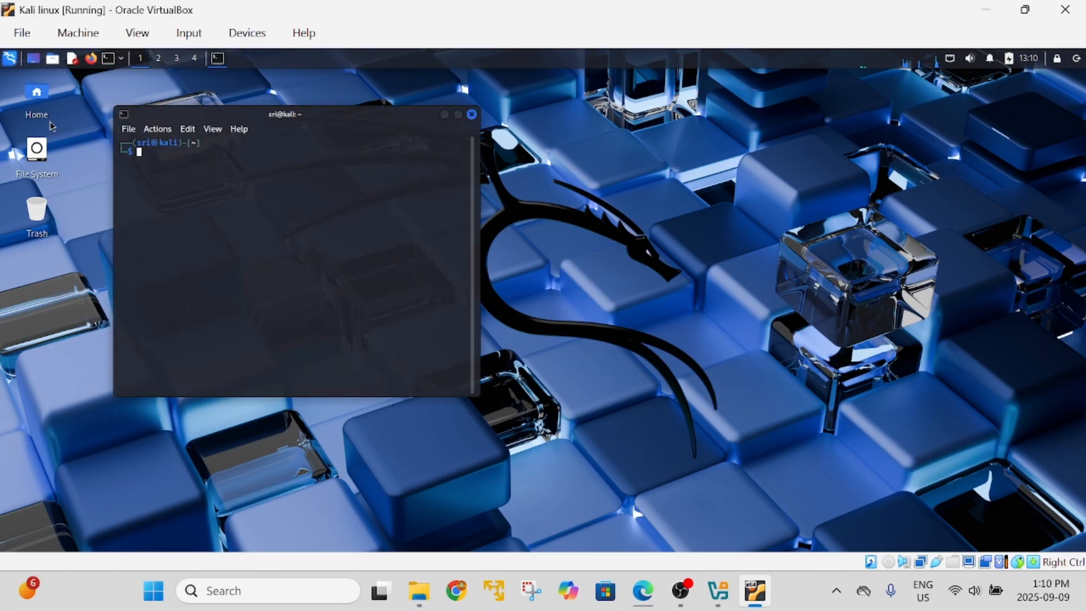
# Browse the Applications menu's 09 - Discovery category, then bring the Kali VM window forward.
pyautogui.click(10, 59)
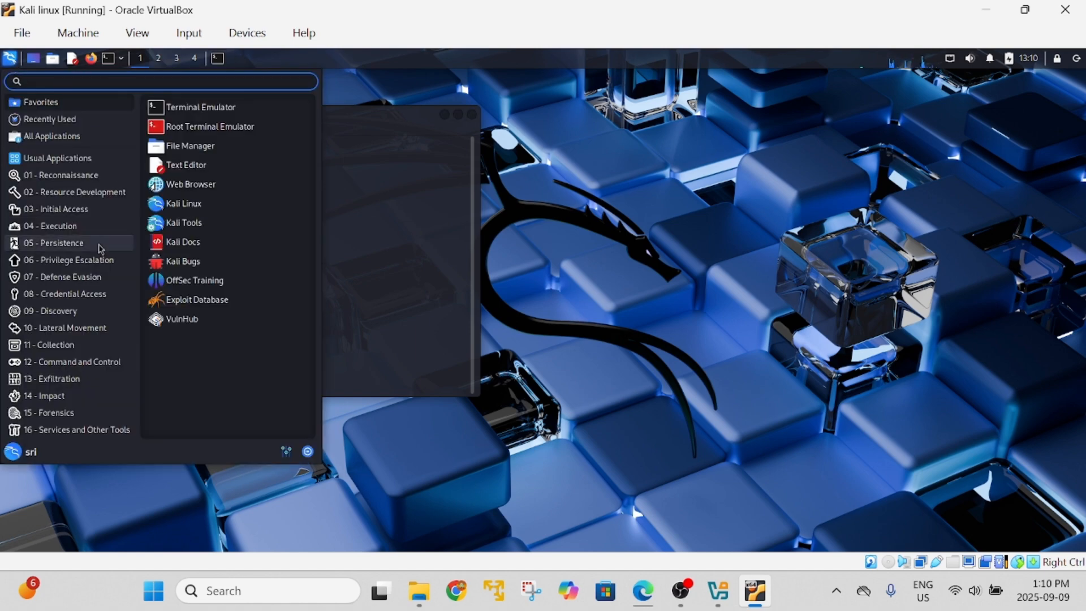
pyautogui.click(102, 316)
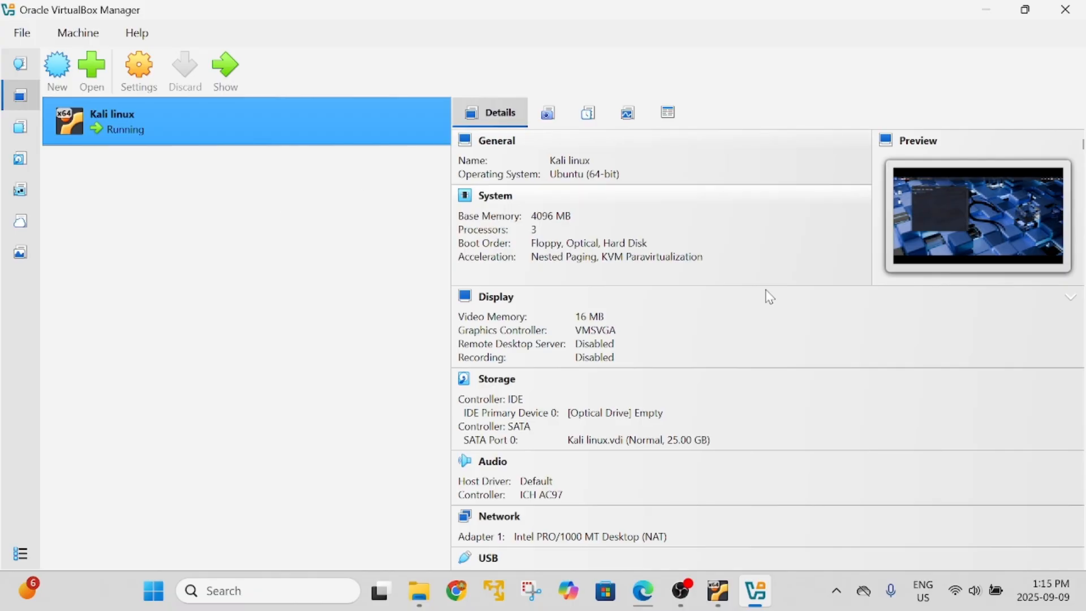
pyautogui.click(730, 603)
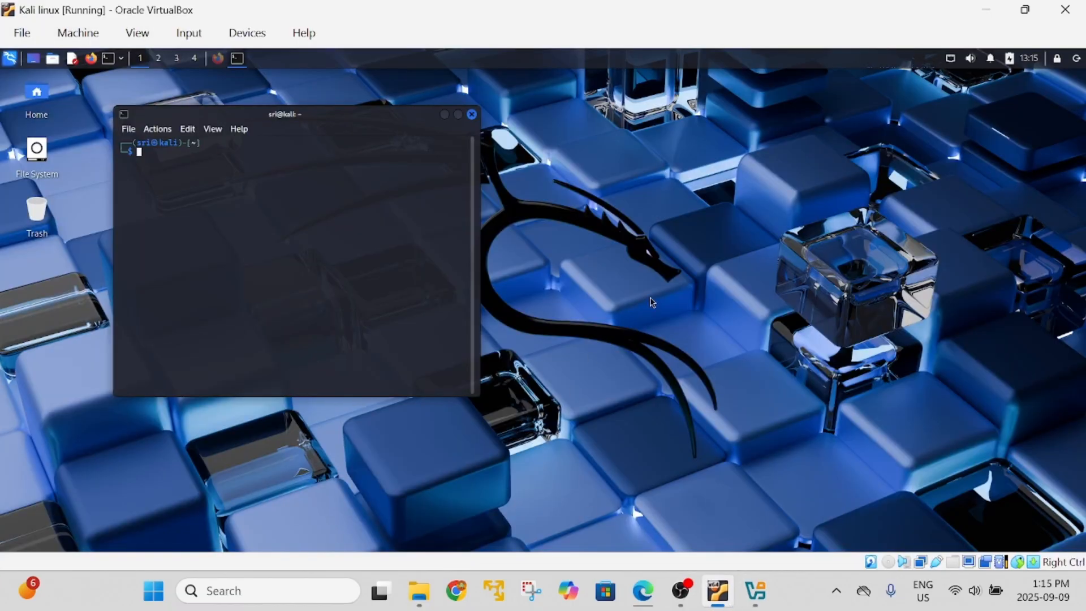